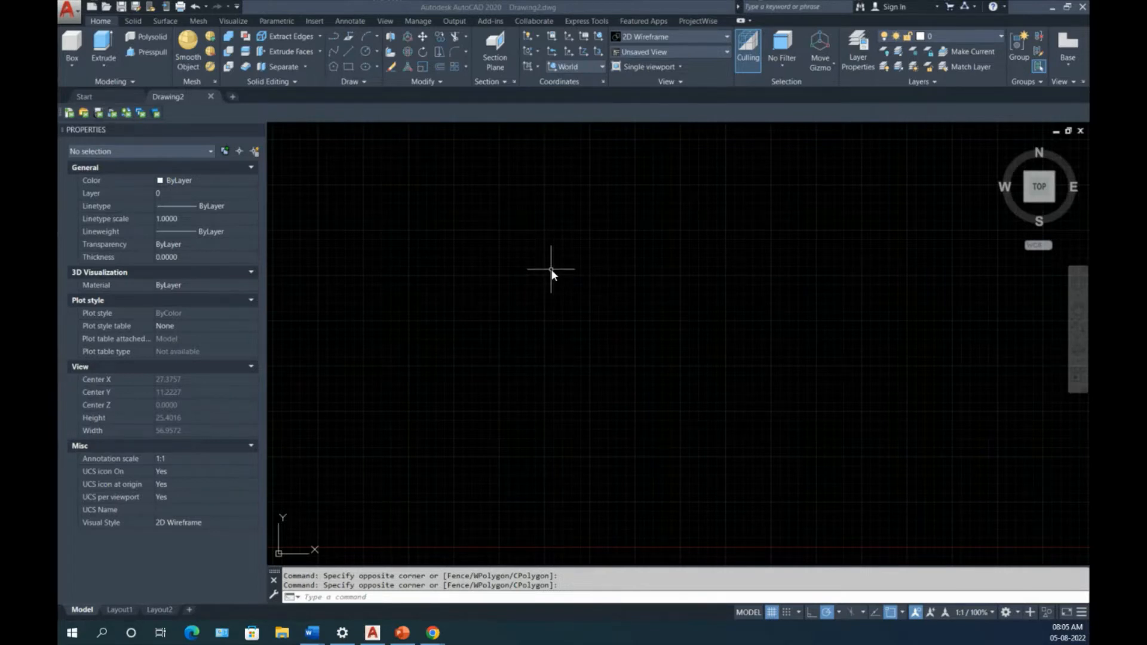
# - Draw a rectangle about 5.66 by 4.82 units in the empty drawing
pyautogui.click(551, 270)
pyautogui.click(590, 324)
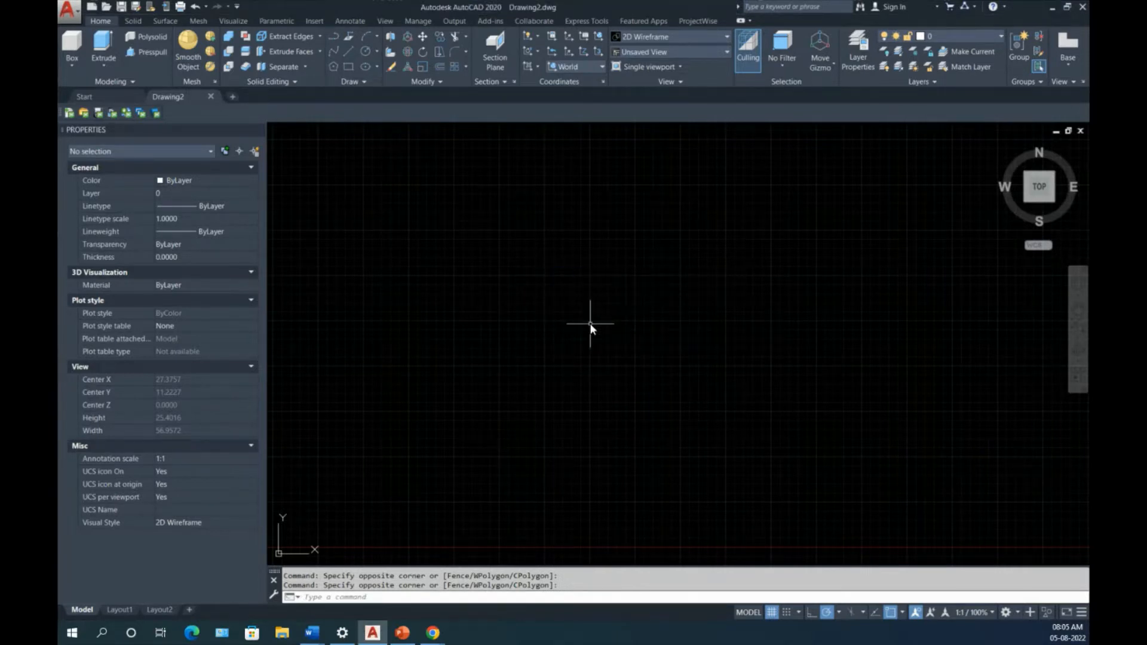
pyautogui.write('rec')
pyautogui.press('Return')
pyautogui.click(574, 248)
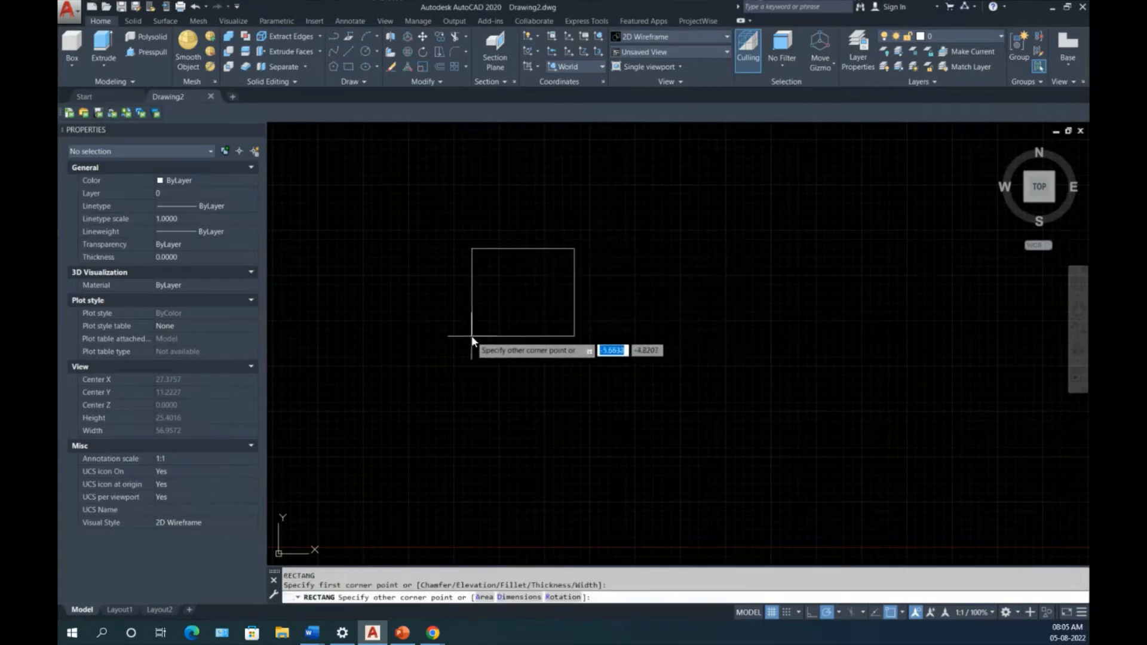
pyautogui.click(472, 335)
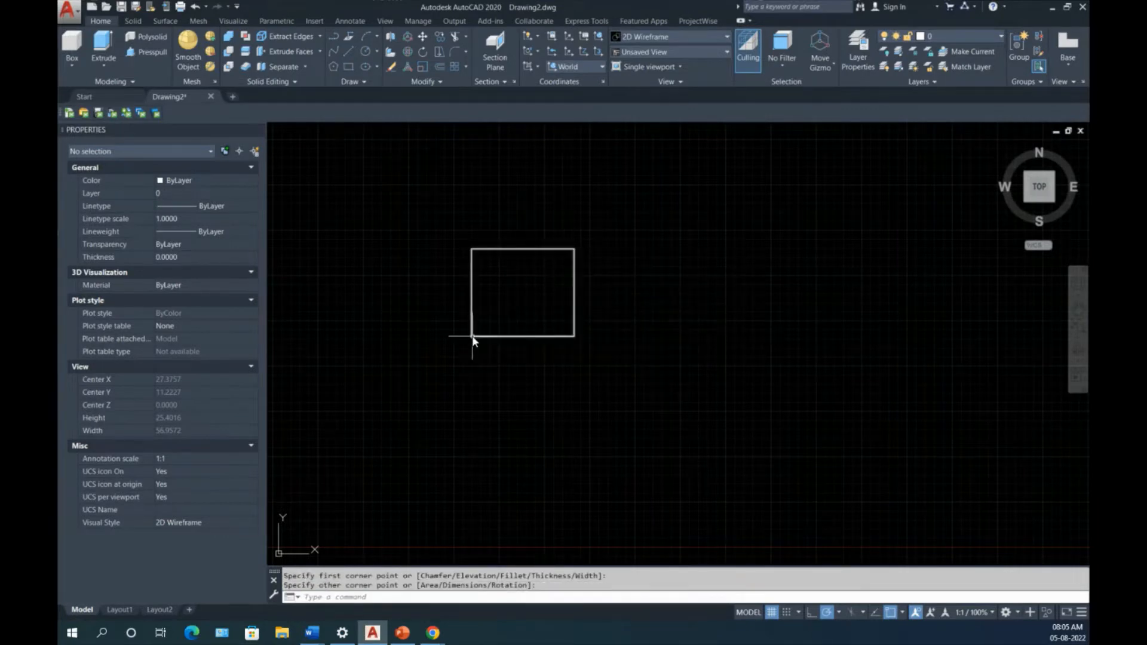
# - Draw a circle centred inside the rectangle and large enough to extend past its right and lower edges
pyautogui.write('c')
pyautogui.press('Return')
pyautogui.click(532, 305)
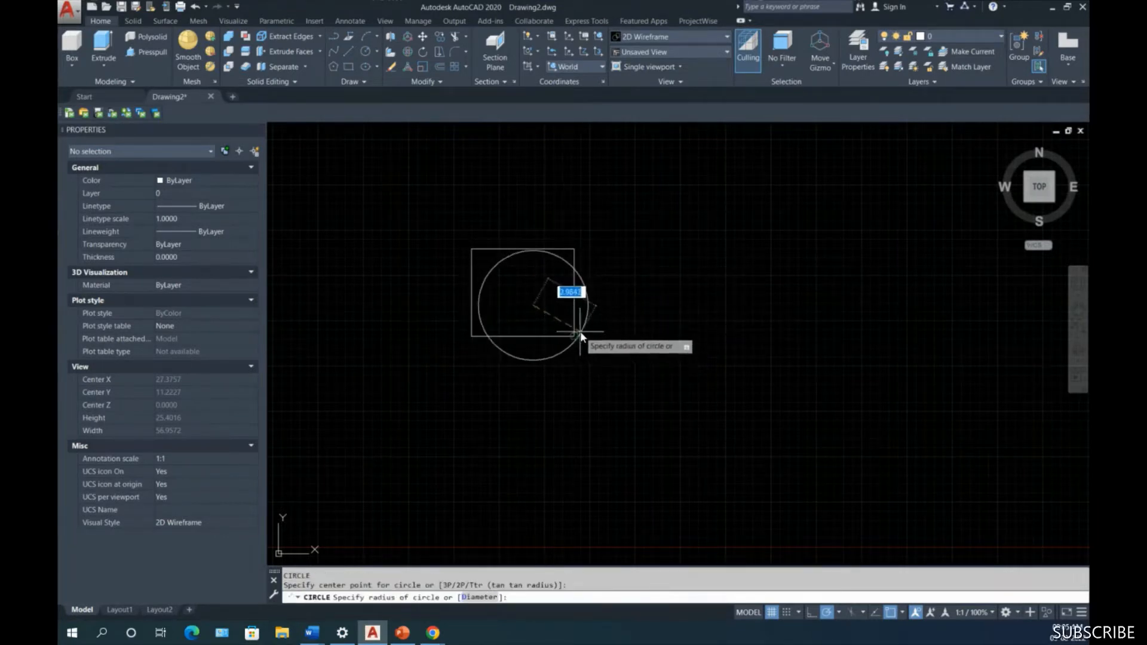
pyautogui.click(543, 342)
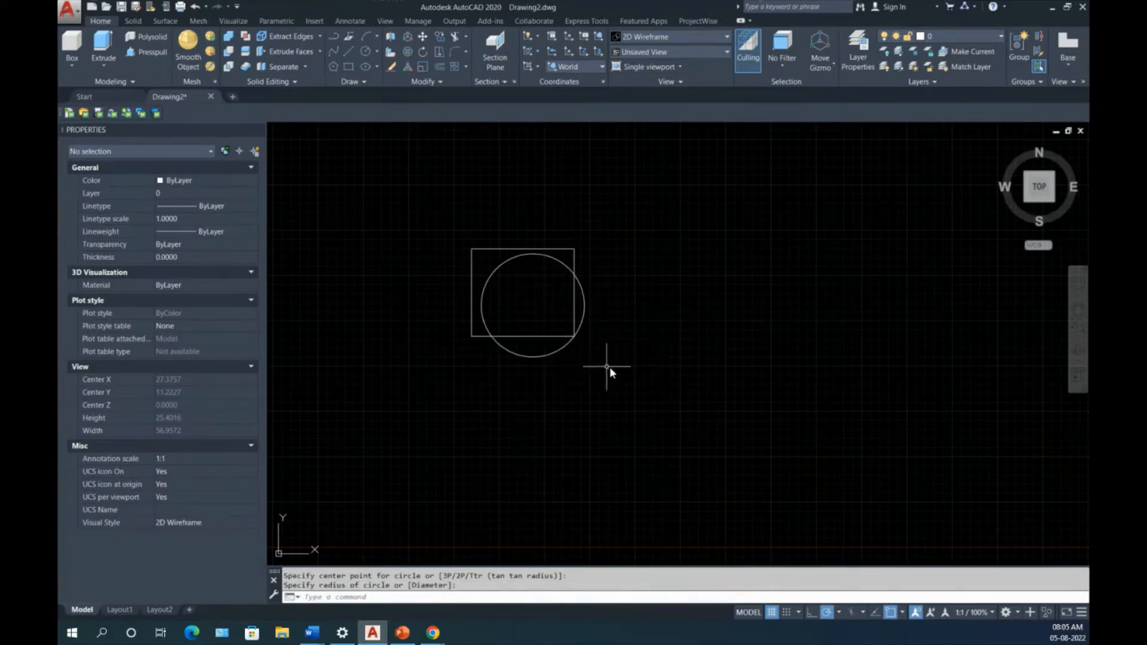
pyautogui.press('Escape')
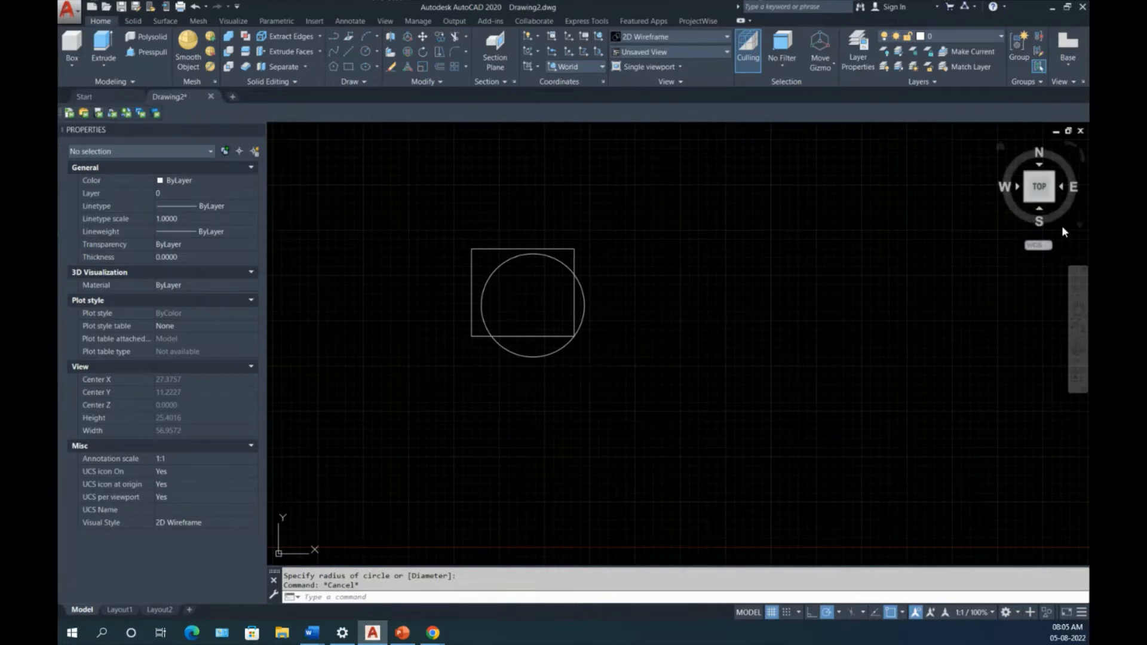
# - Switch to the SW Isometric view and extrude the circle 5 units into a cylinder
pyautogui.click(1027, 200)
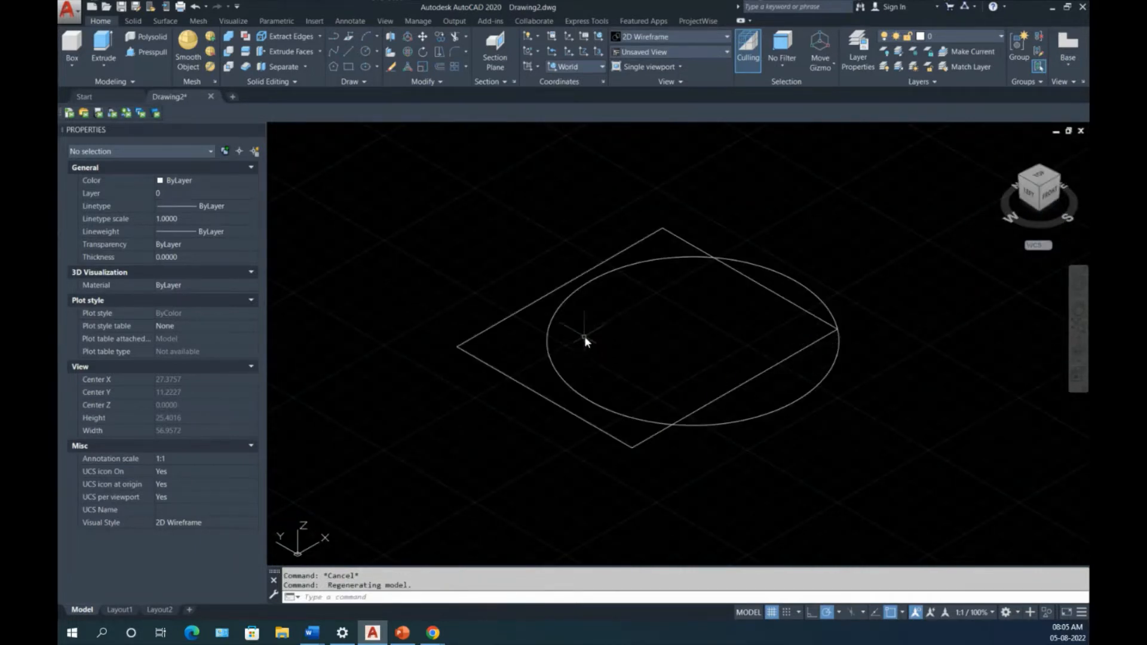
pyautogui.click(106, 55)
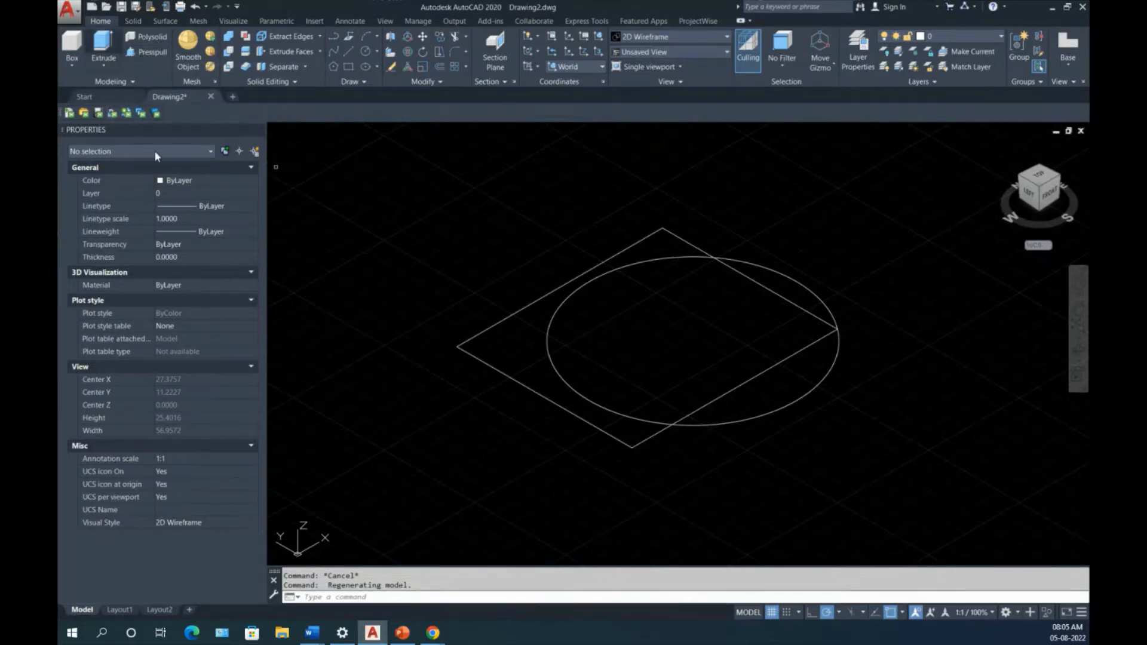
pyautogui.click(567, 386)
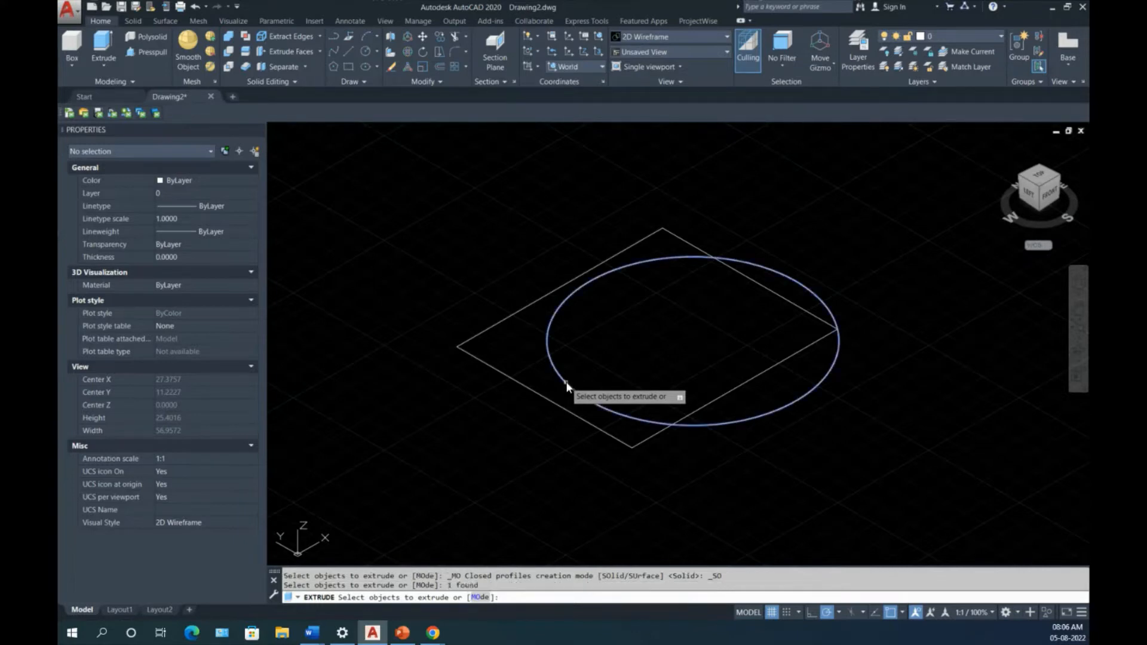
pyautogui.press('Return')
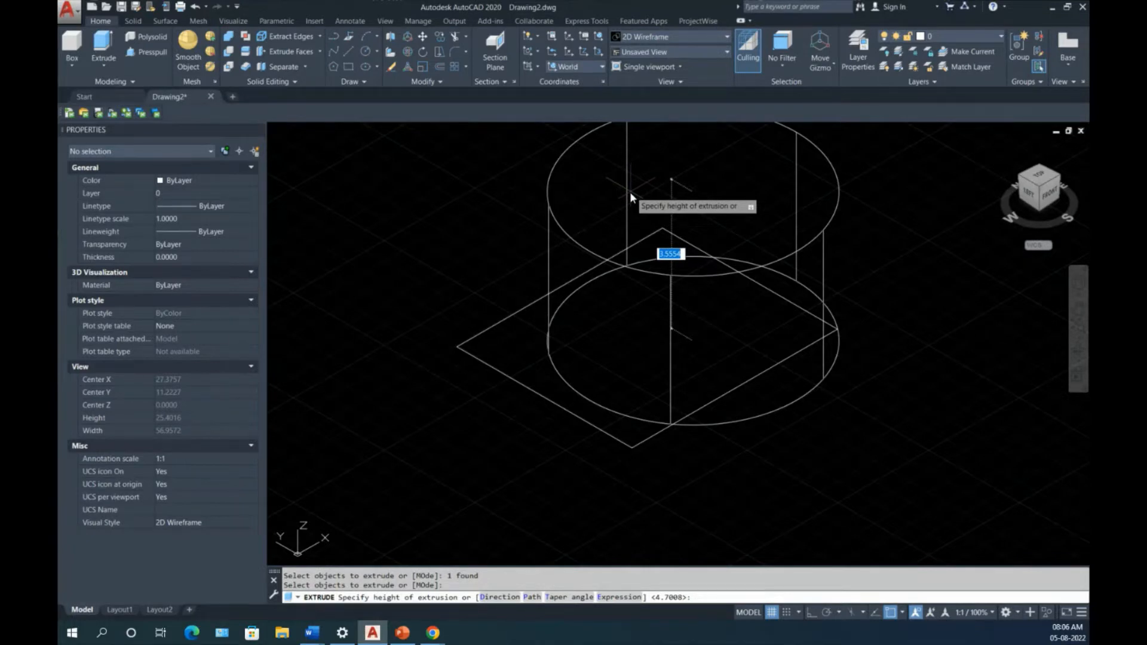
pyautogui.write('5')
pyautogui.press('Return')
pyautogui.press('F10')
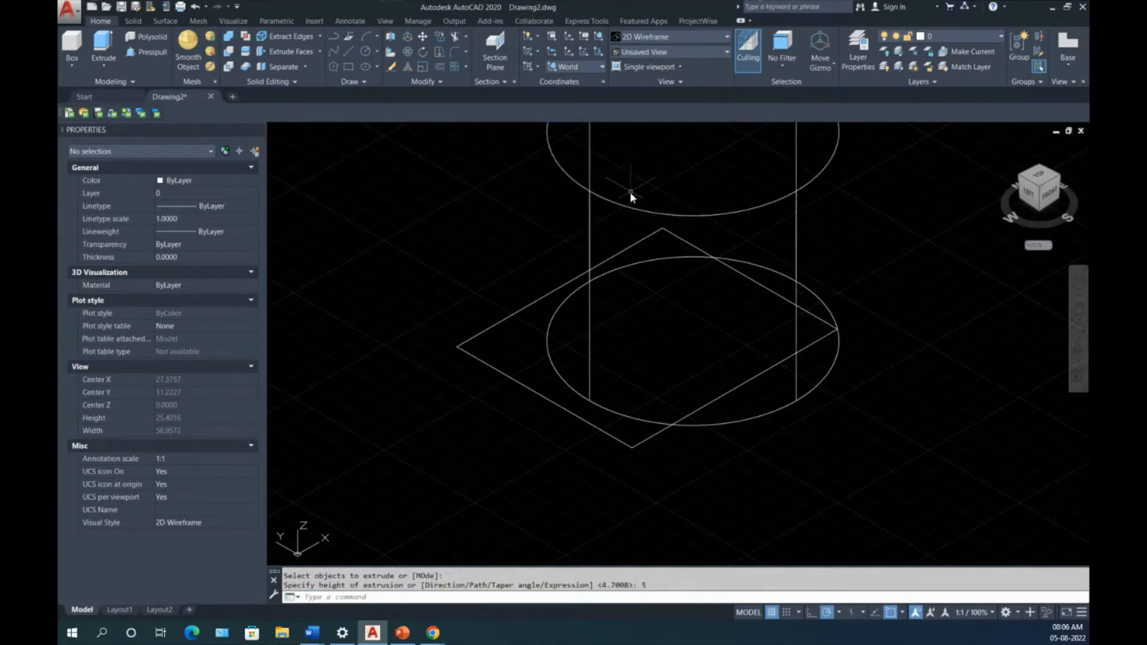
# - Change the visual style of the viewport to Conceptual
pyautogui.scroll(-3, 567, 410)
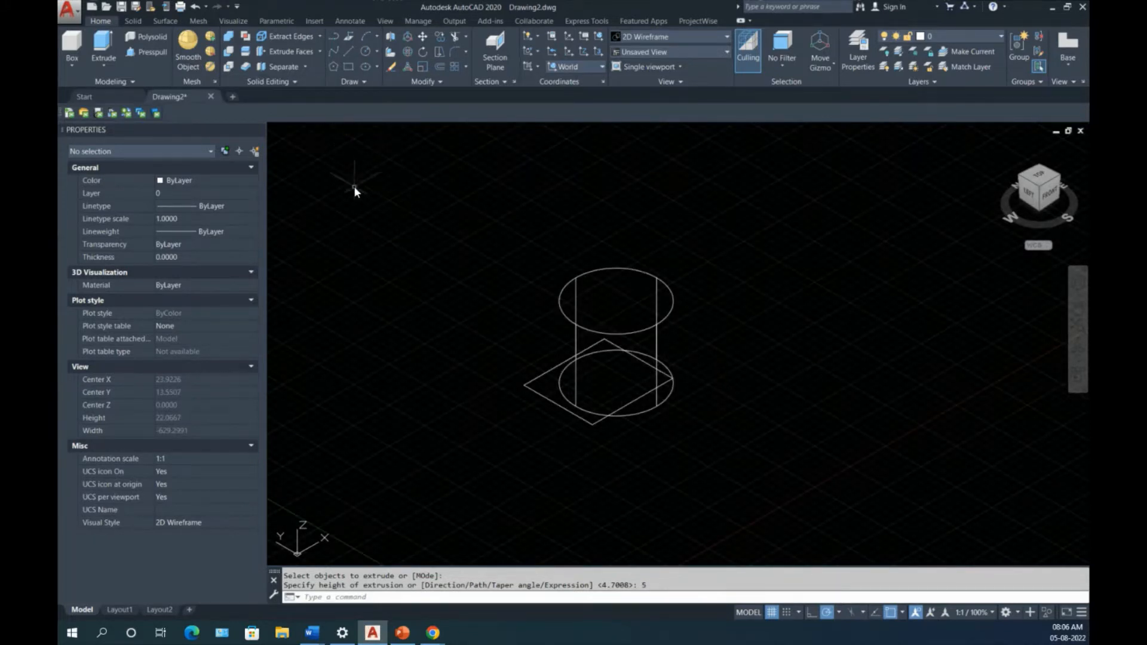
pyautogui.click(354, 129)
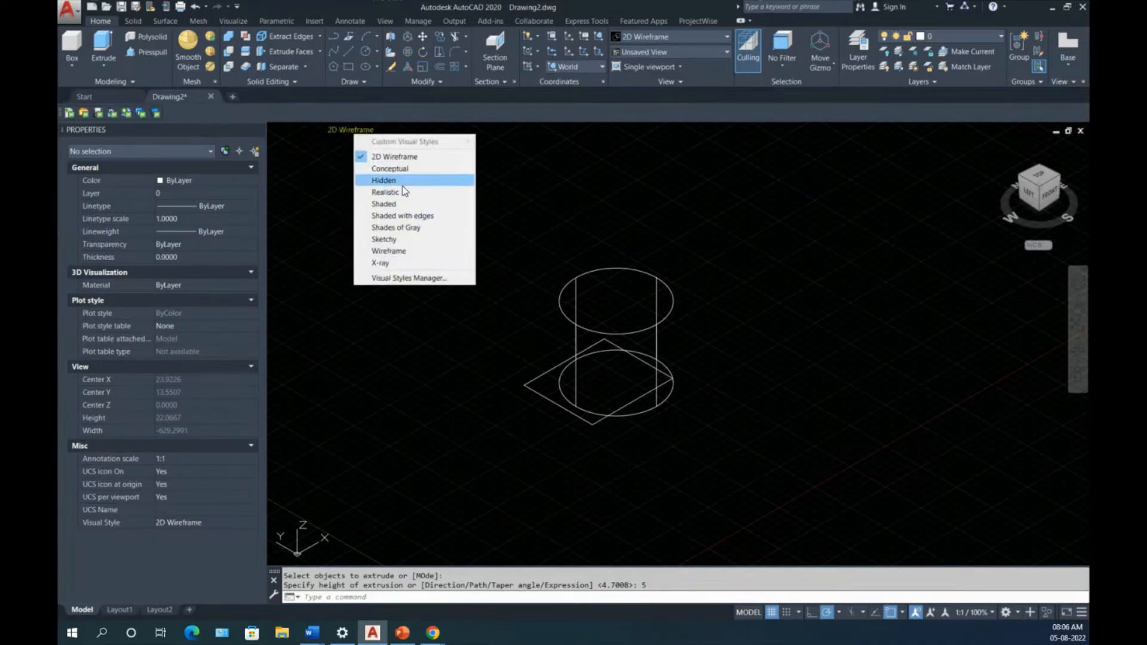
pyautogui.click(402, 169)
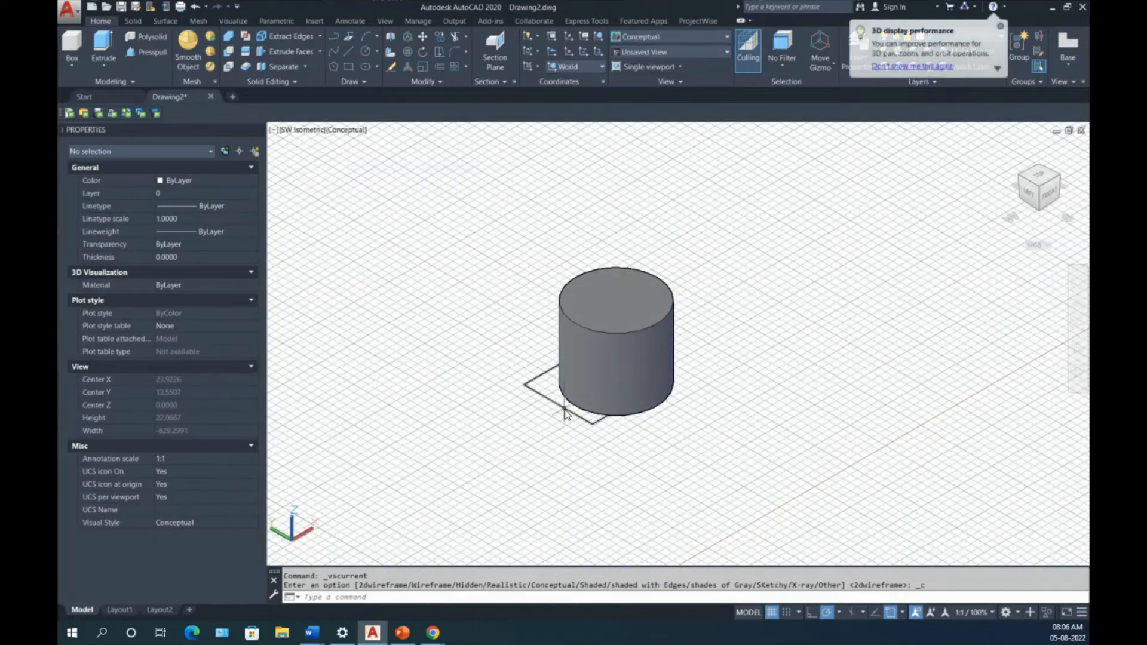
pyautogui.press('Escape')
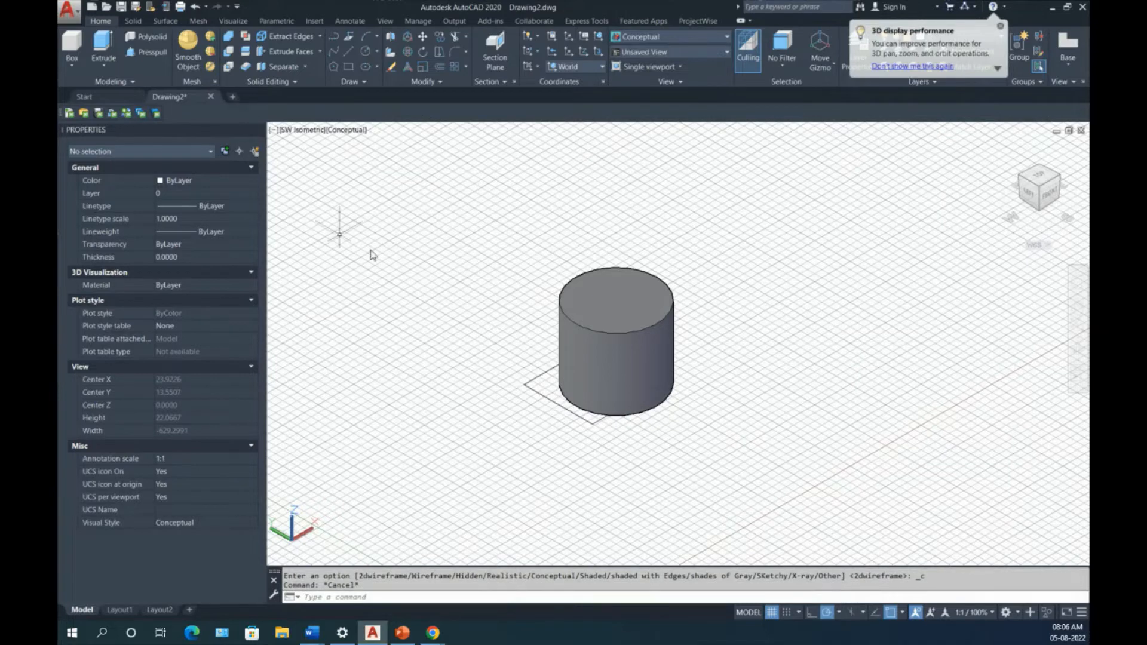
# - Extrude the rectangle at the cylinder's base to a height of 7 units
pyautogui.click(536, 390)
pyautogui.click(514, 395)
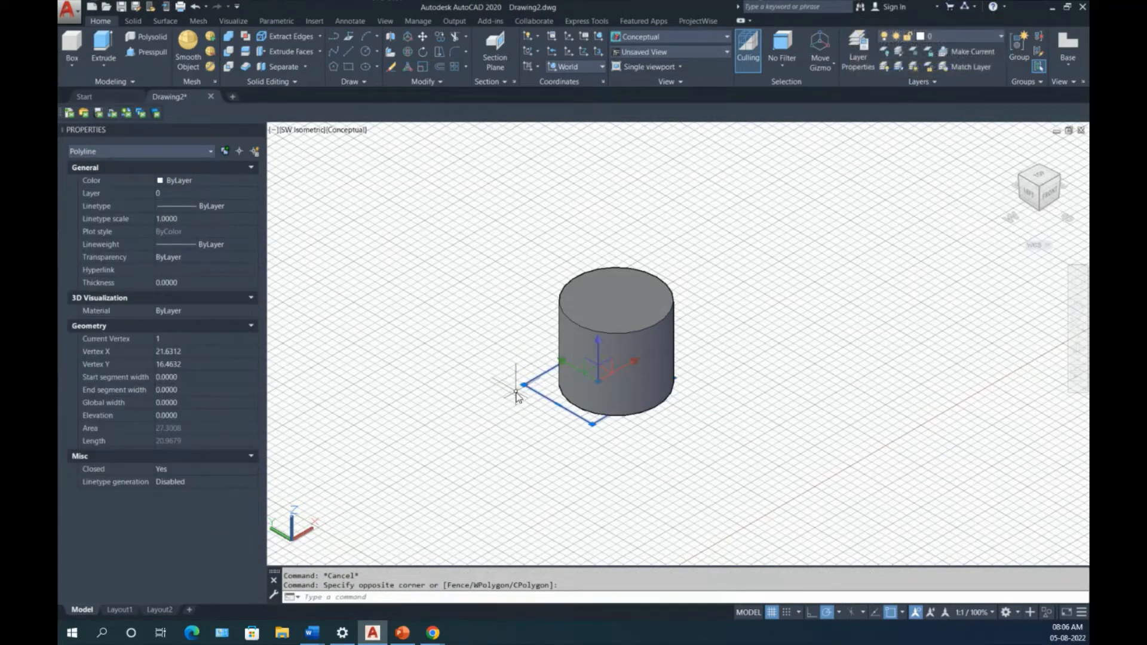
pyautogui.write('Extu')
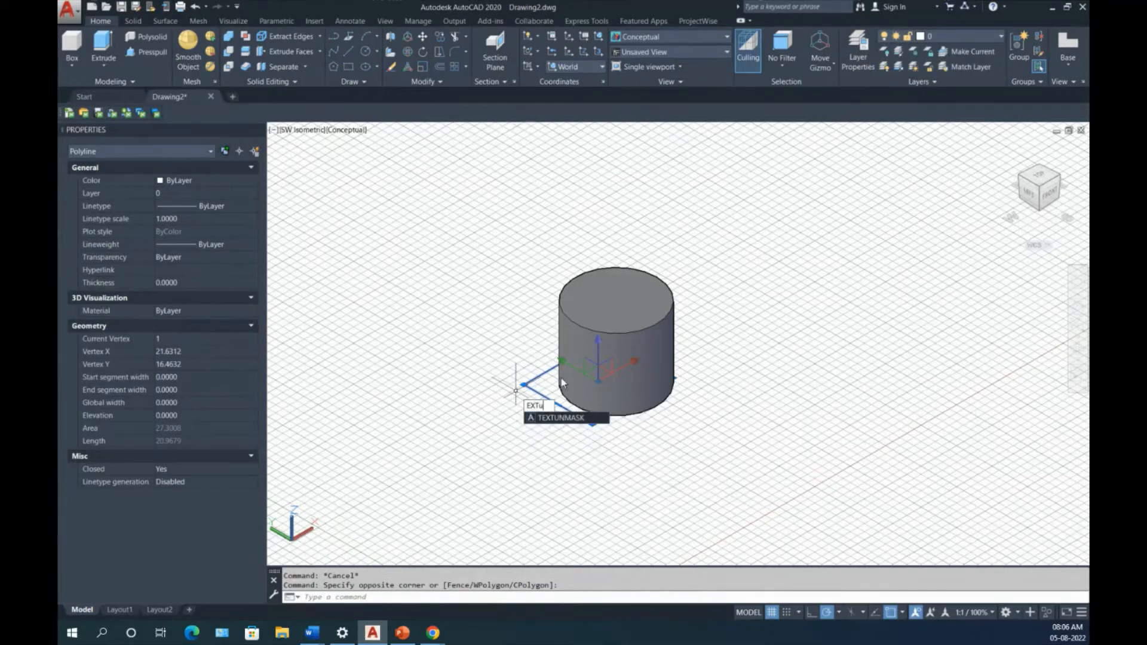
pyautogui.press('BackSpace')
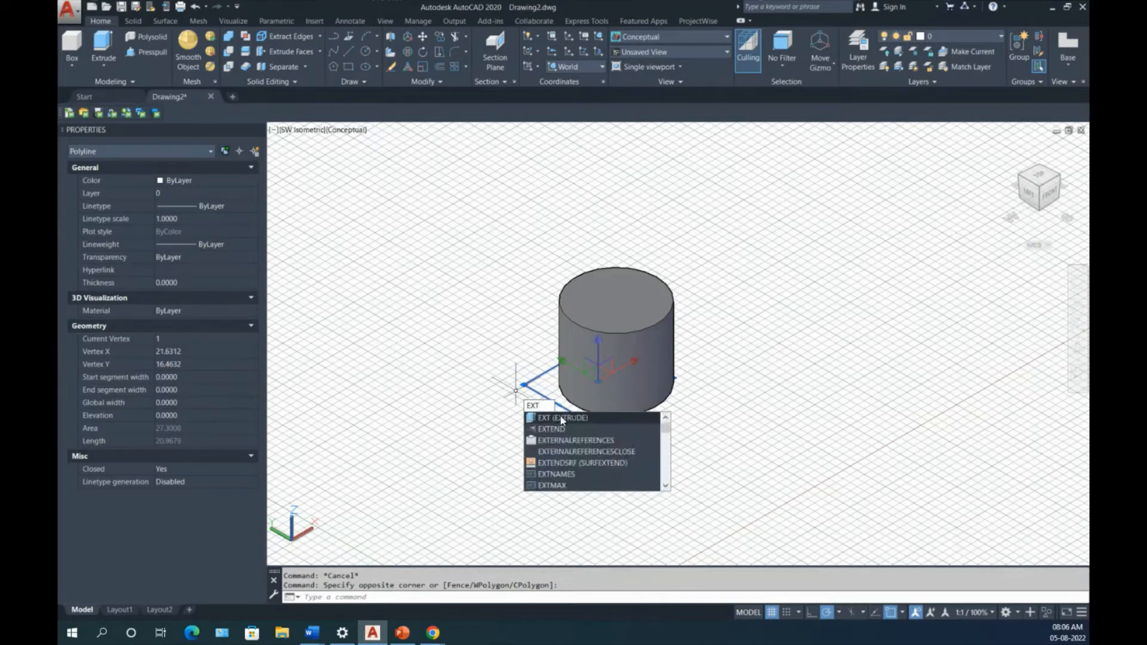
pyautogui.click(561, 417)
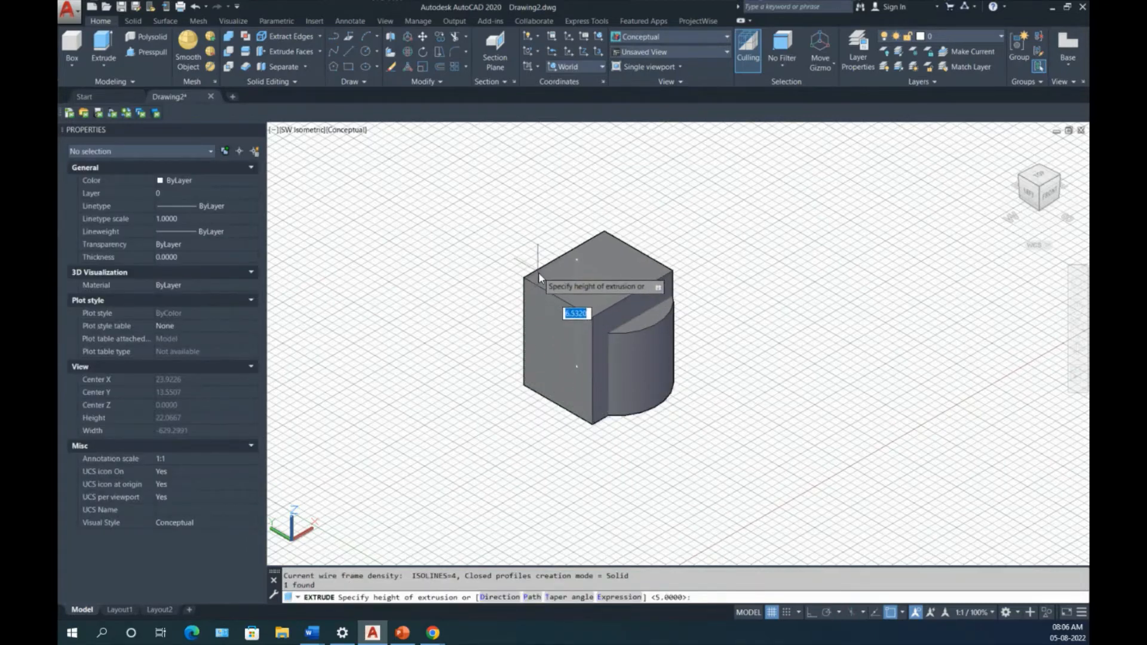
pyautogui.write('7')
pyautogui.press('Return')
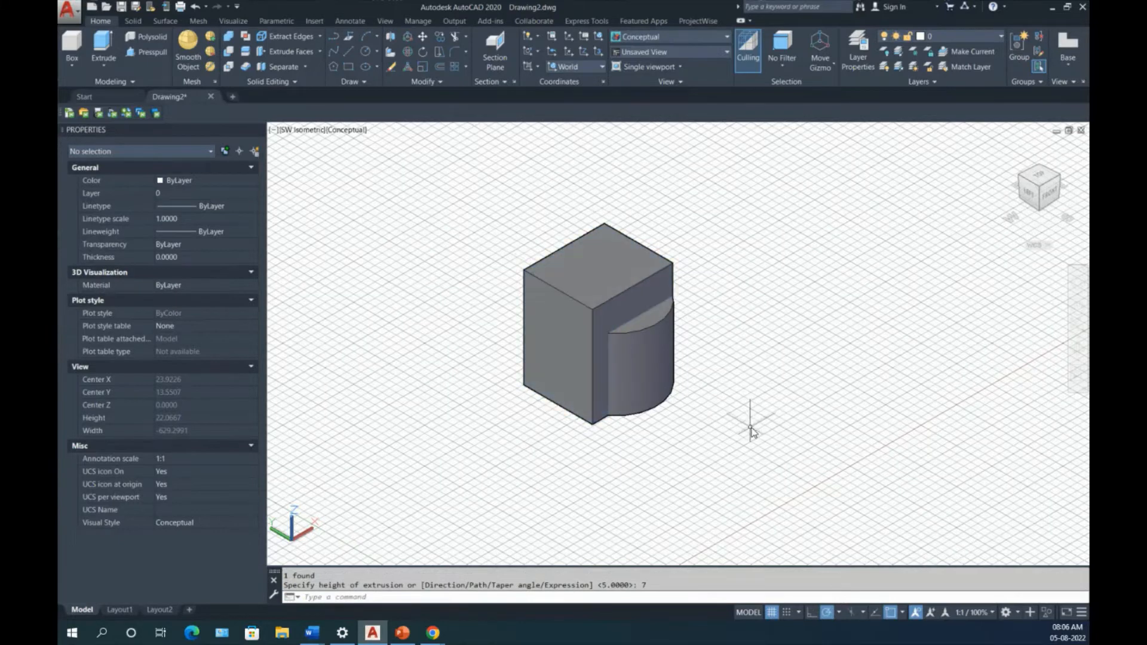
pyautogui.keyDown('shift'); pyautogui.moveTo(751, 428); pyautogui.dragTo(769, 410, button='middle'); pyautogui.keyUp('shift')
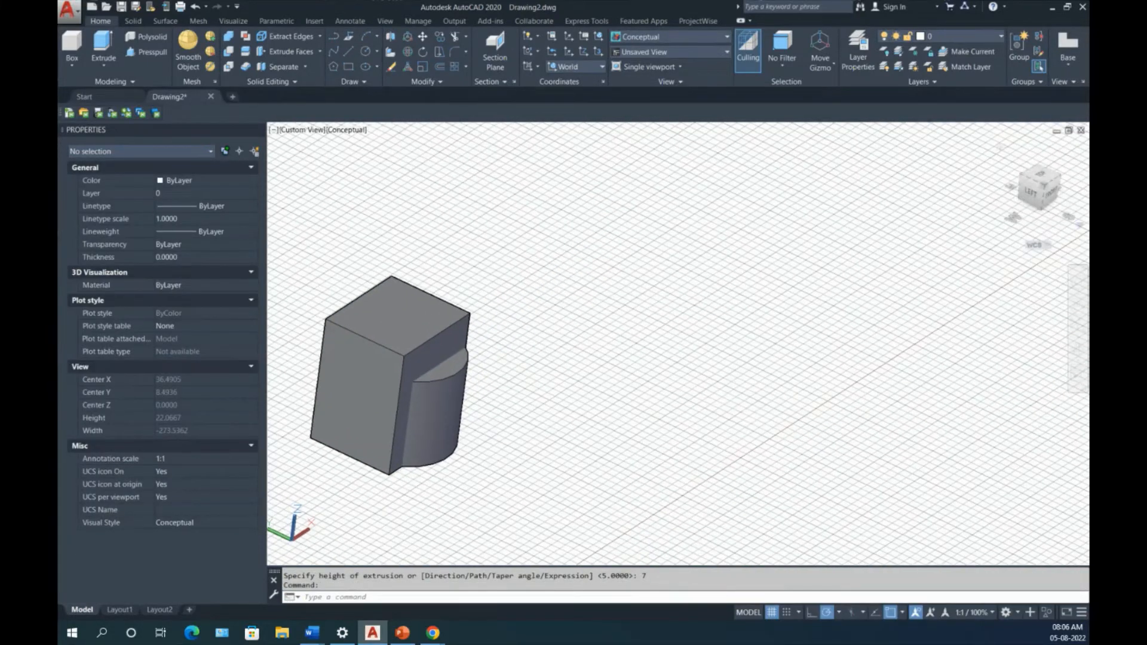
pyautogui.click(1042, 189)
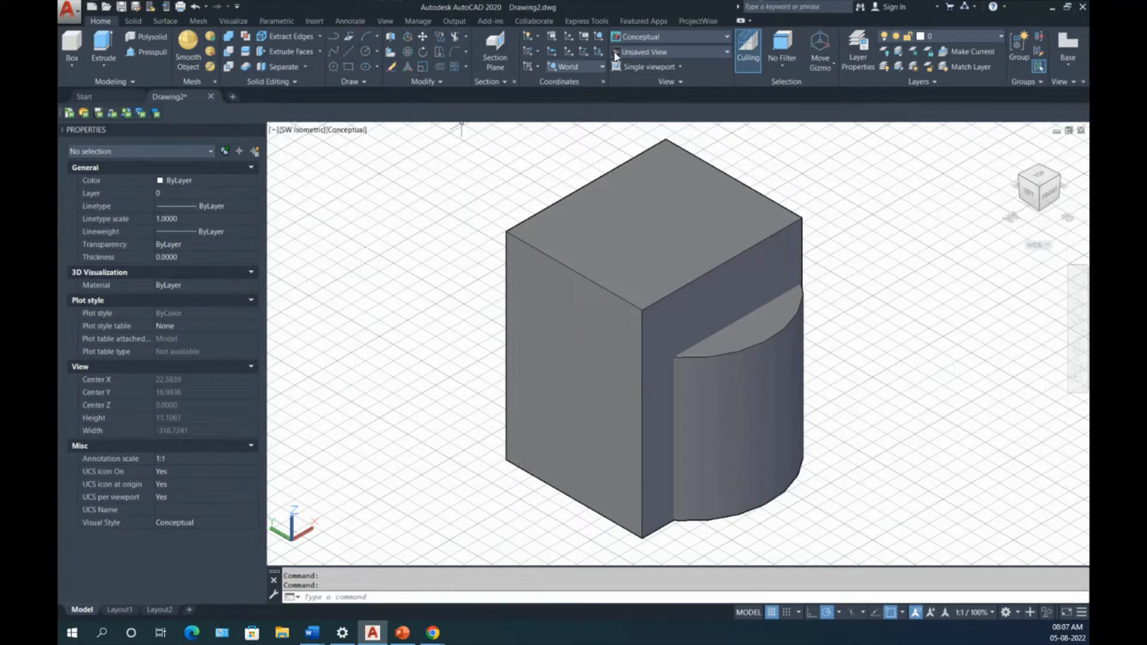
pyautogui.click(1007, 612)
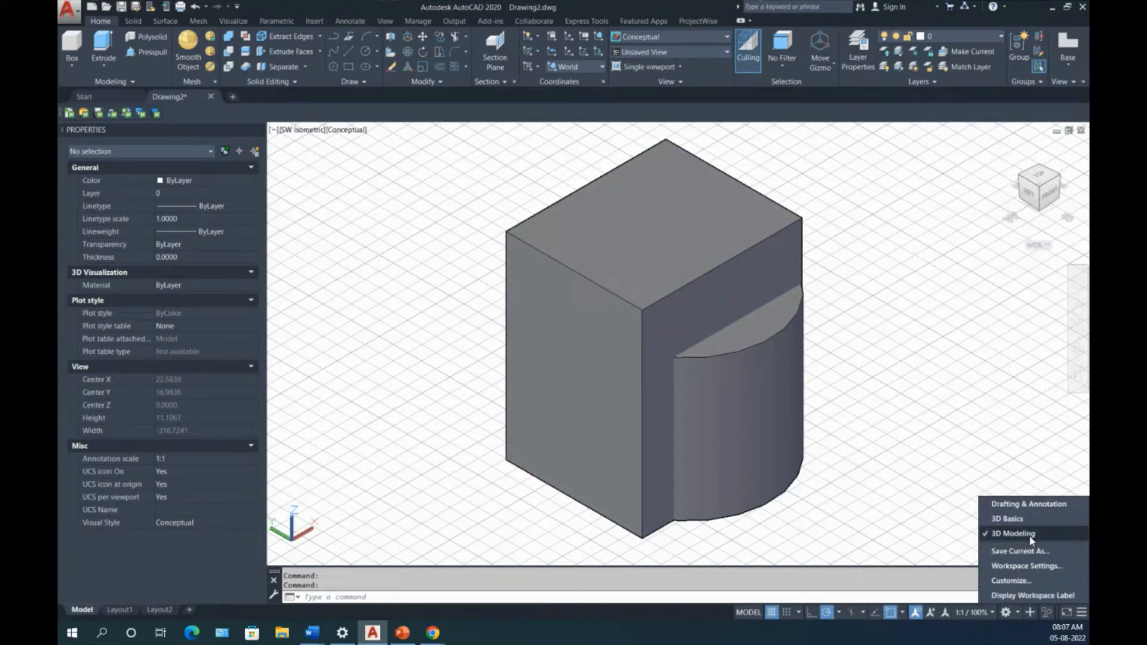
pyautogui.click(504, 500)
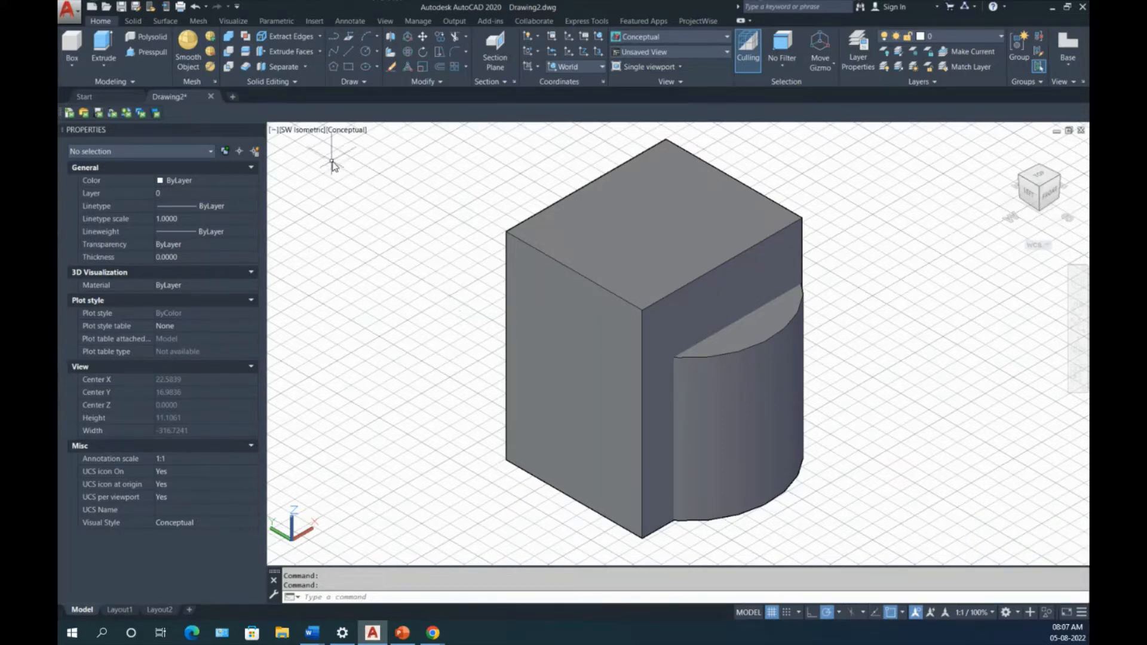
# - Combine the box and the cylinder into a single solid with Union
pyautogui.click(229, 41)
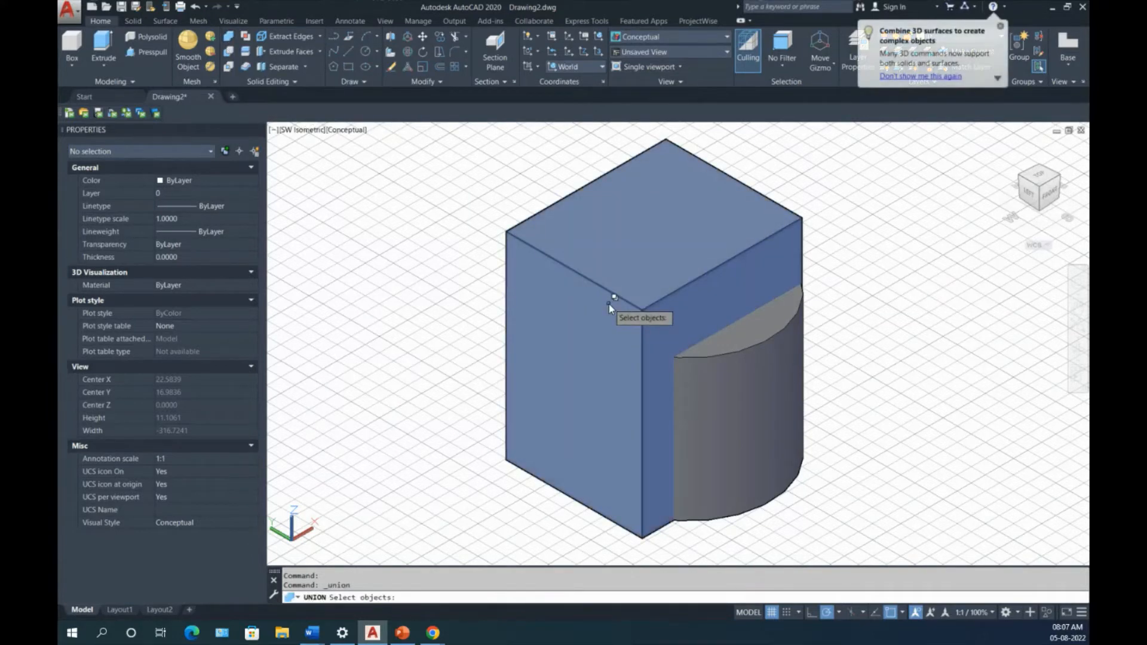
pyautogui.click(953, 323)
pyautogui.click(623, 435)
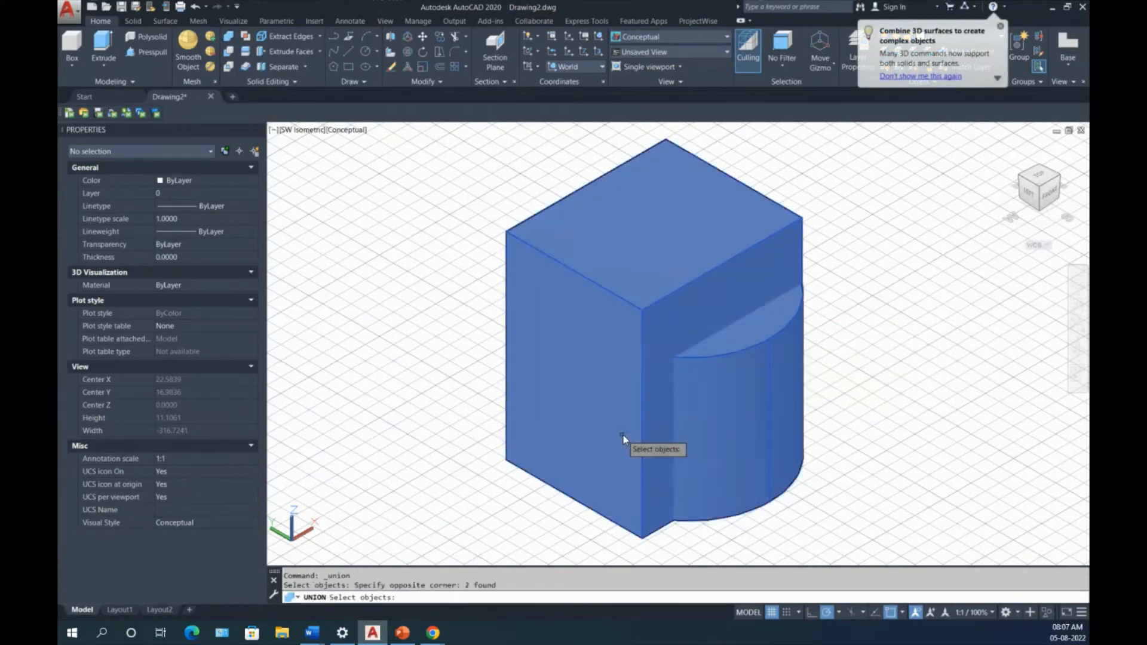
pyautogui.press('Return')
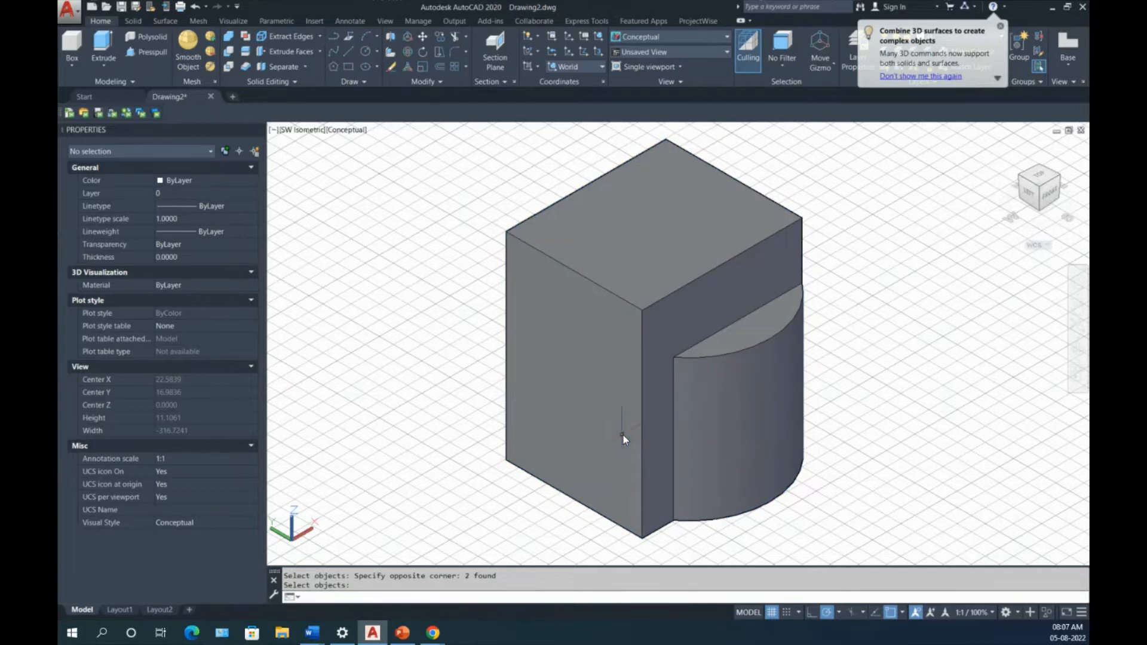
# - Select the combined solid to check that it is one object, and undo the union
pyautogui.click(738, 395)
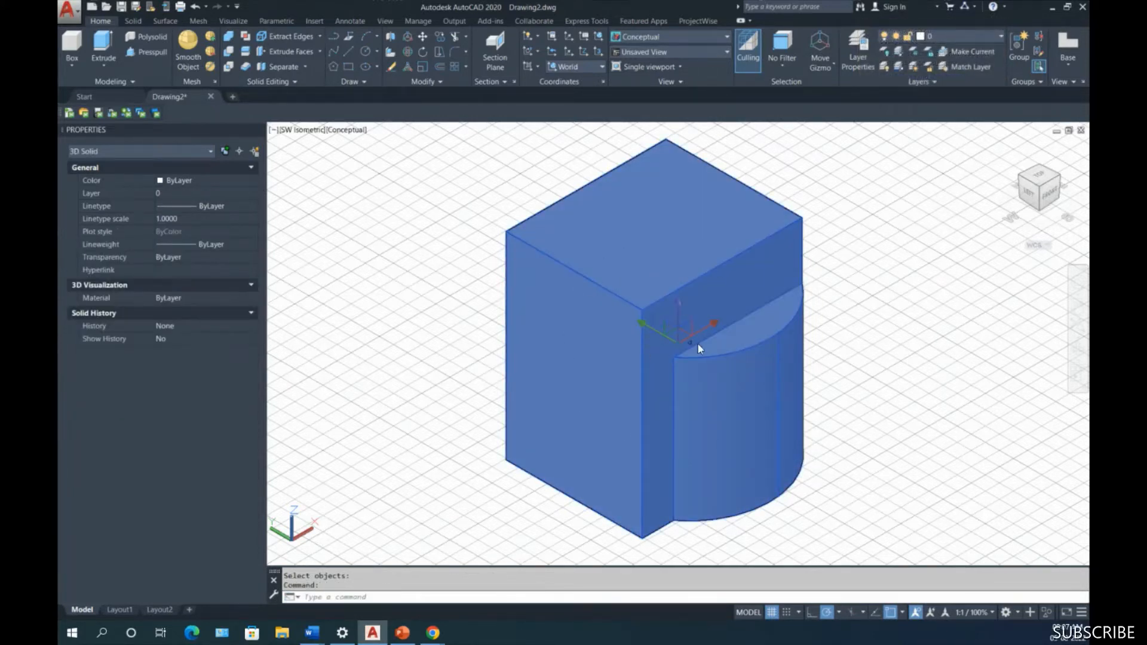
pyautogui.moveTo(730, 363)
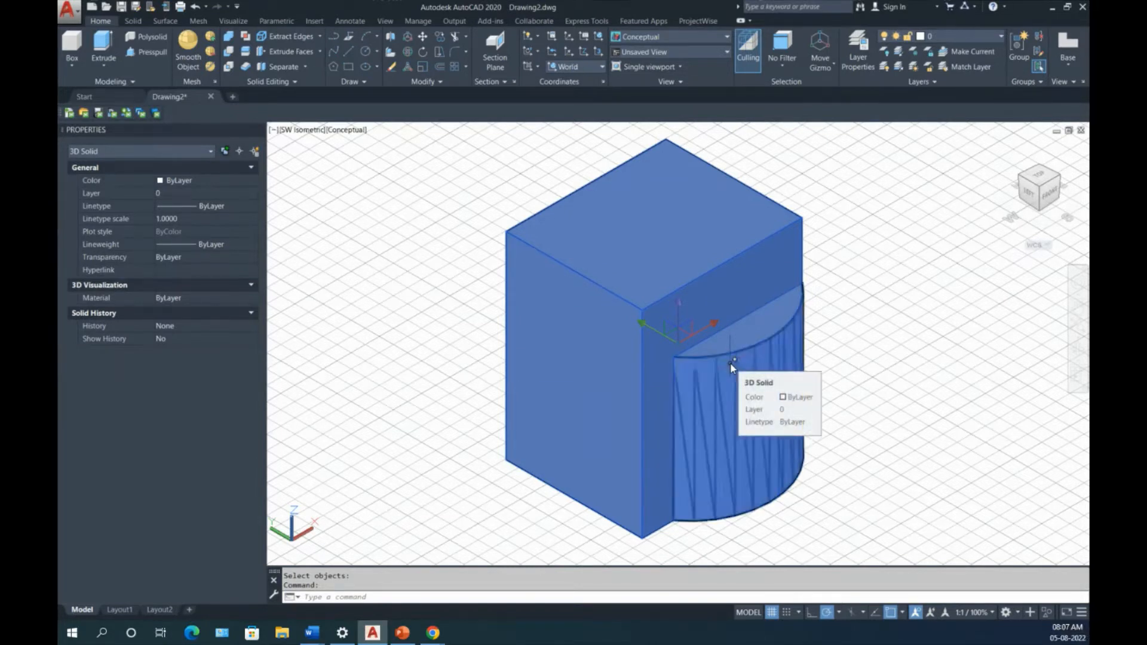
pyautogui.hotkey('ctrl', 'z')
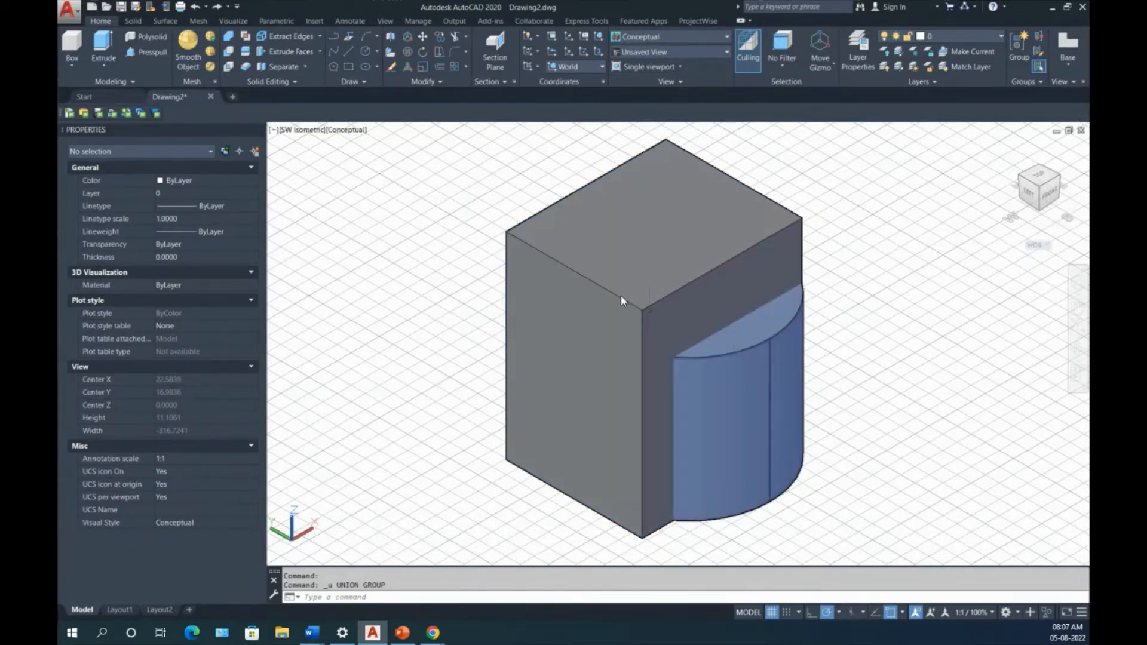
# - Subtract the box from the cylinder and inspect the remaining piece of the cylinder
pyautogui.click(228, 54)
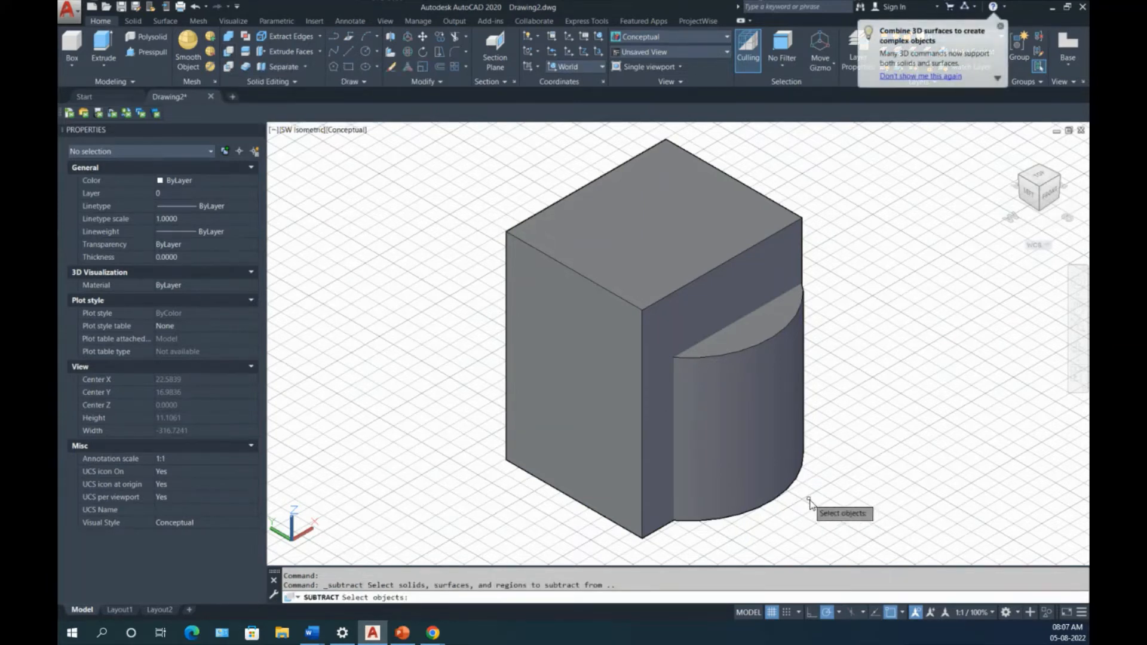
pyautogui.click(776, 467)
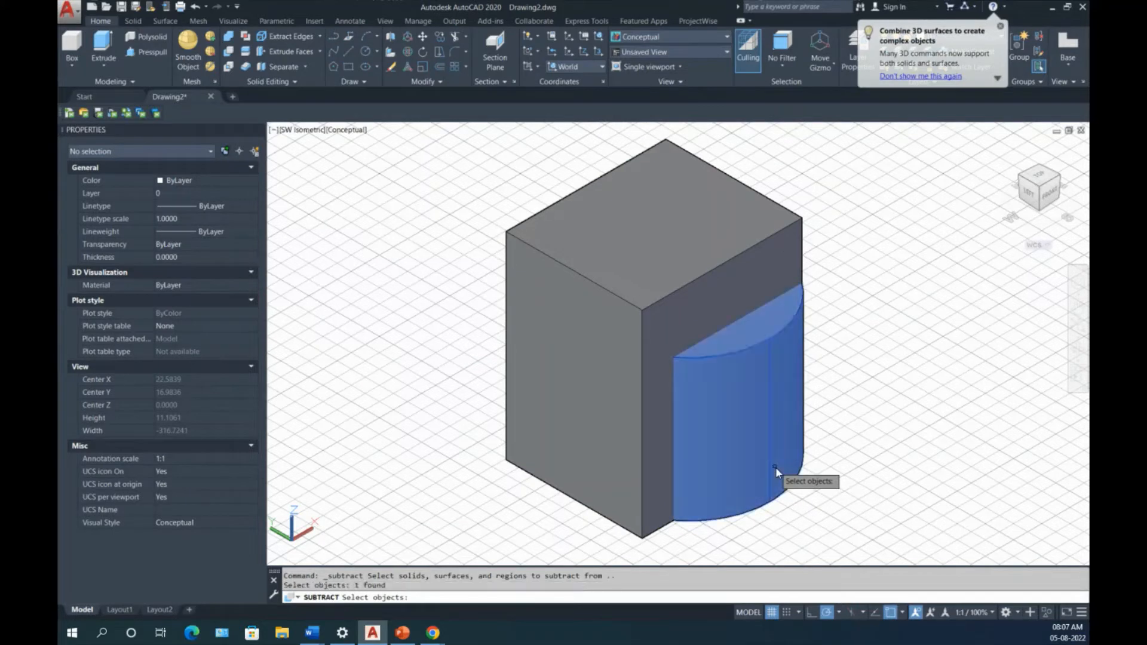
pyautogui.press('Return')
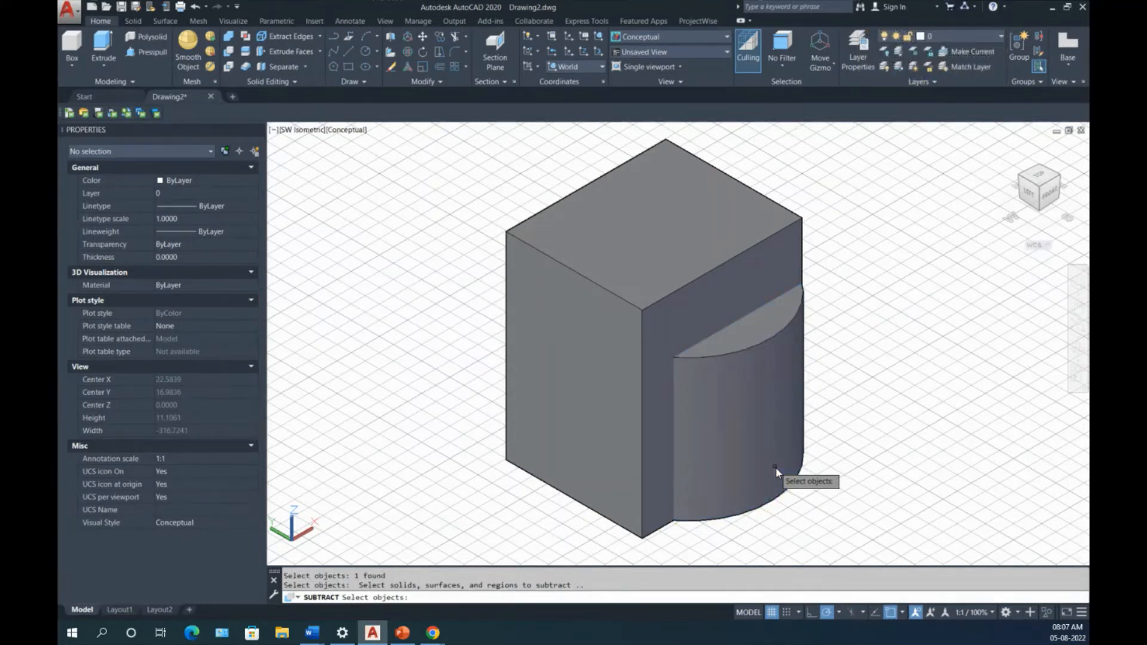
pyautogui.click(670, 313)
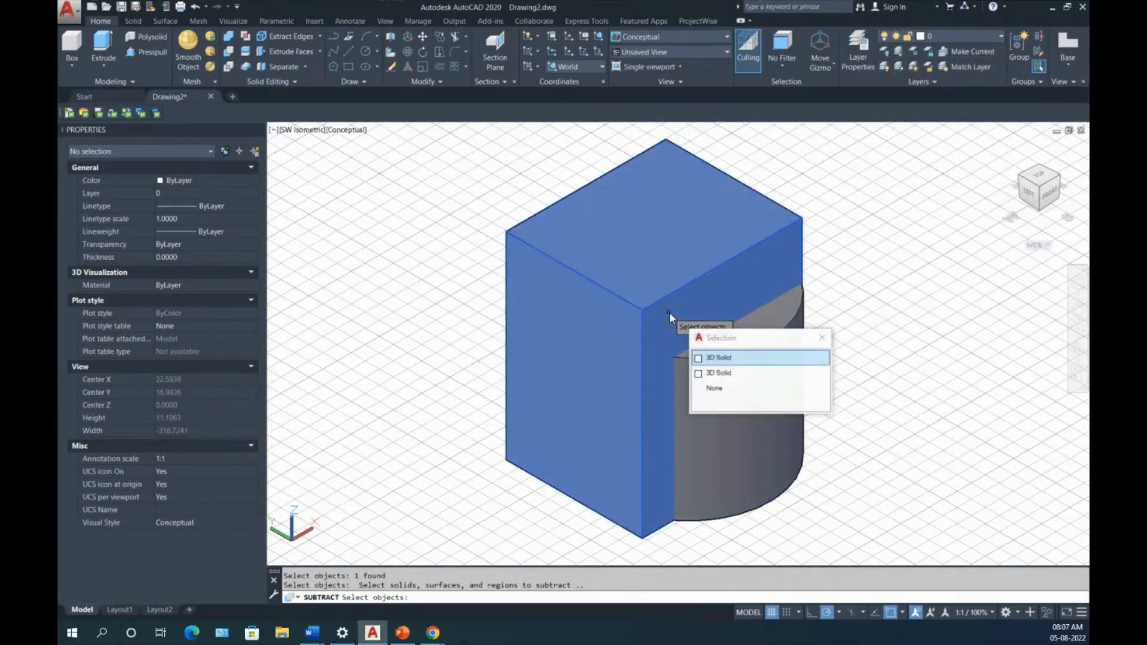
pyautogui.press('Return')
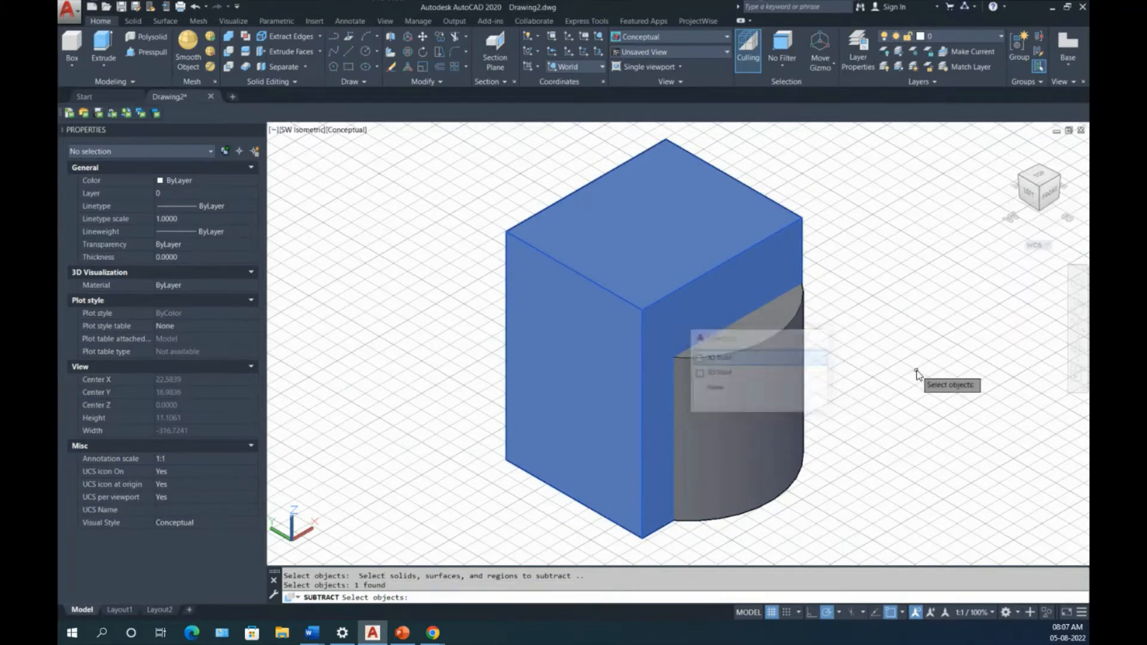
pyautogui.press('Return')
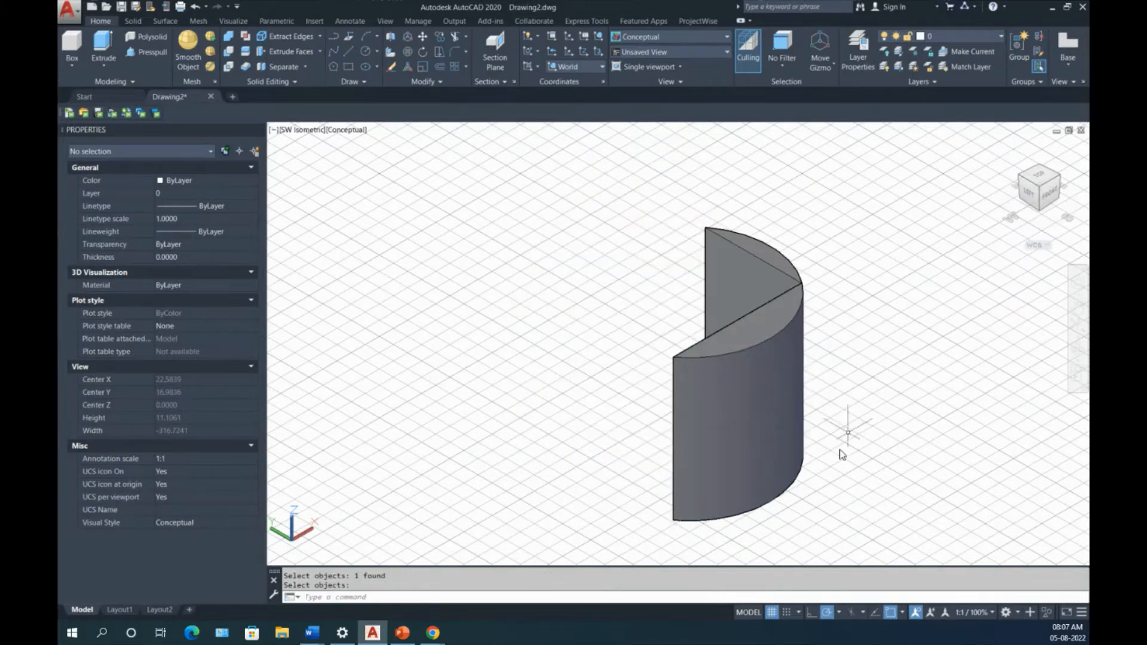
pyautogui.keyDown('shift'); pyautogui.moveTo(834, 441); pyautogui.dragTo(996, 430, button='middle'); pyautogui.keyUp('shift')
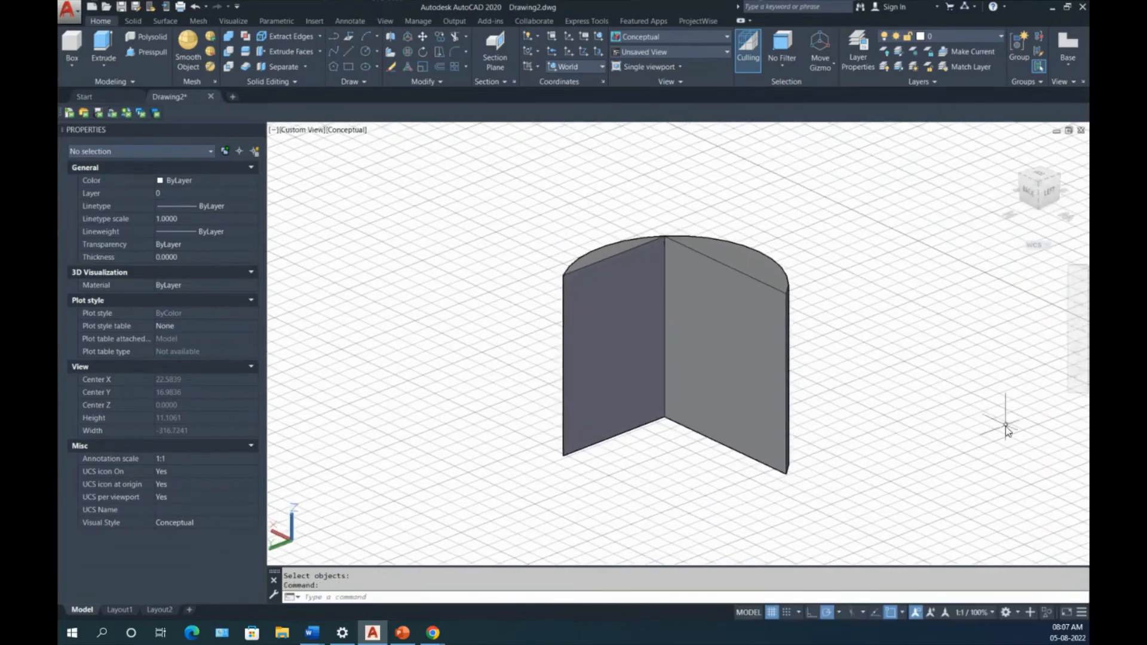
pyautogui.keyDown('shift'); pyautogui.moveTo(751, 366); pyautogui.dragTo(804, 432, button='middle'); pyautogui.keyUp('shift')
# - Undo the subtraction so that the box and the cylinder are separate overlapping solids again
pyautogui.hotkey('ctrl', 'z')
pyautogui.hotkey('ctrl', 'z')
pyautogui.hotkey('ctrl', 'z')
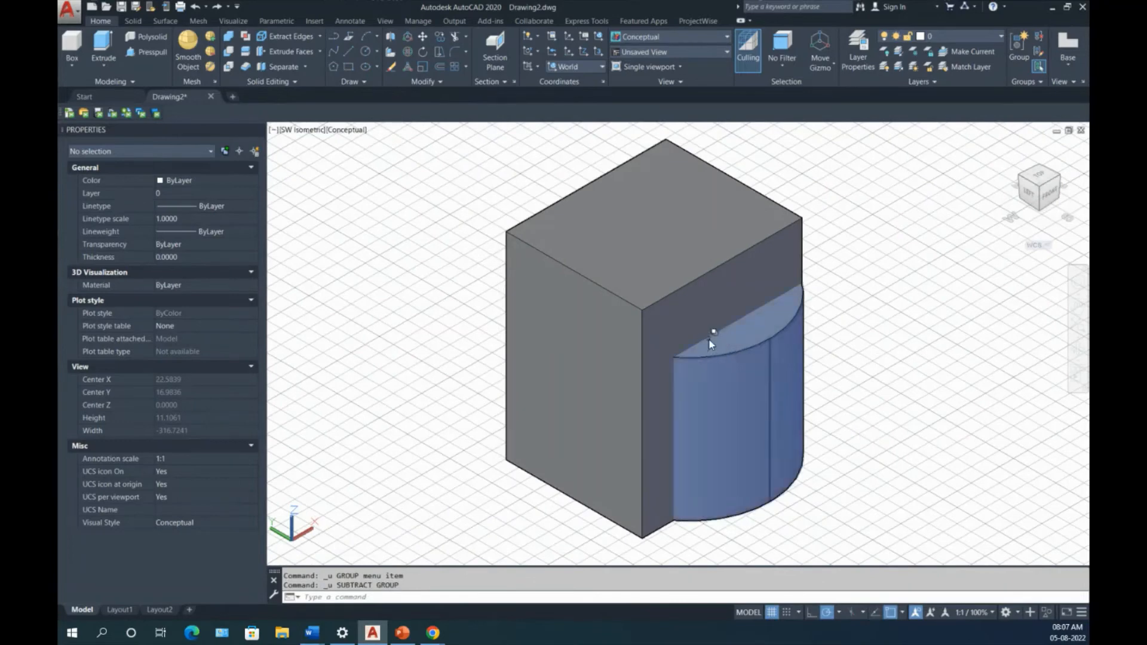
pyautogui.write('u')
pyautogui.press('Return')
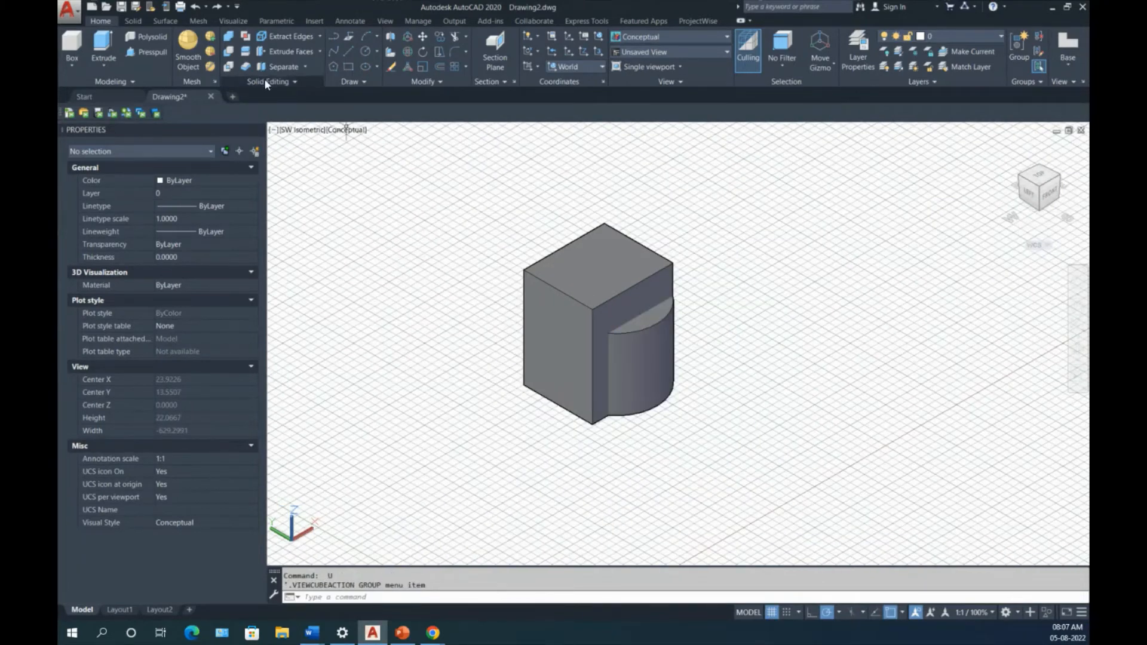
# - Subtract the cylinder from the box, keeping the box as the base solid
pyautogui.click(228, 51)
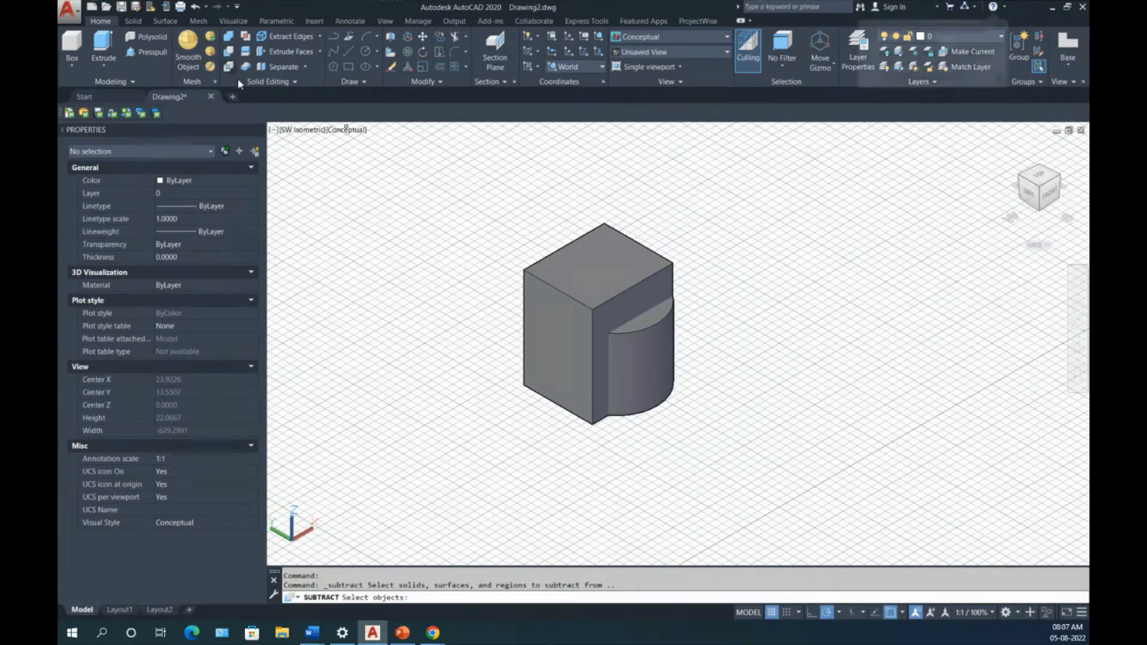
pyautogui.click(629, 318)
pyautogui.click(683, 360)
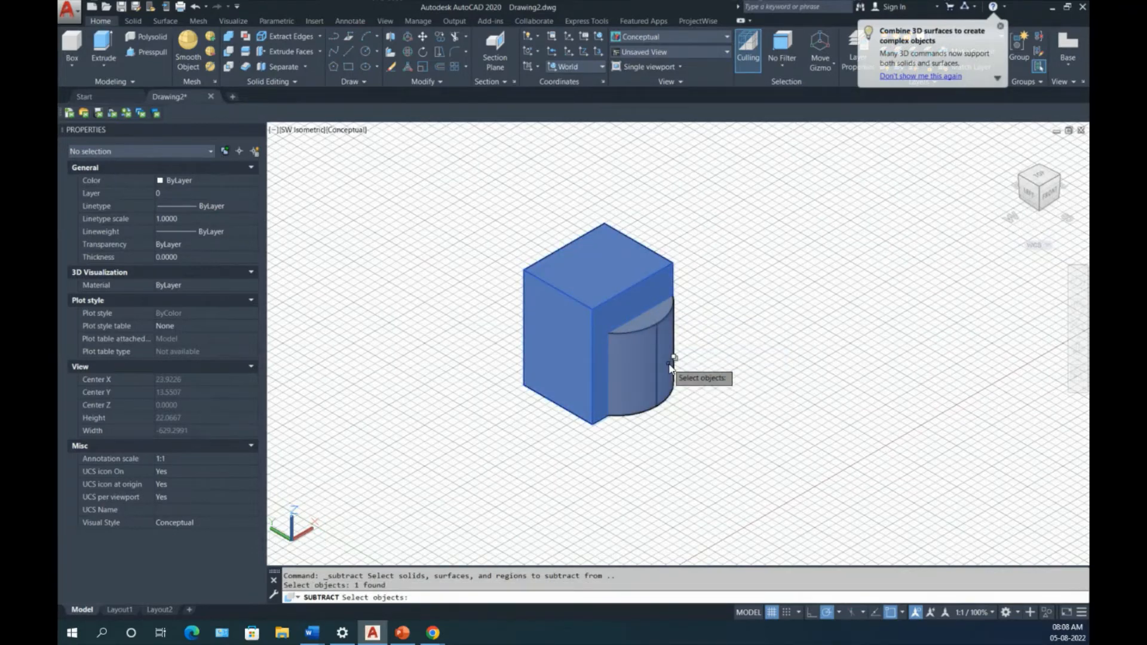
pyautogui.press('Return')
pyautogui.click(674, 372)
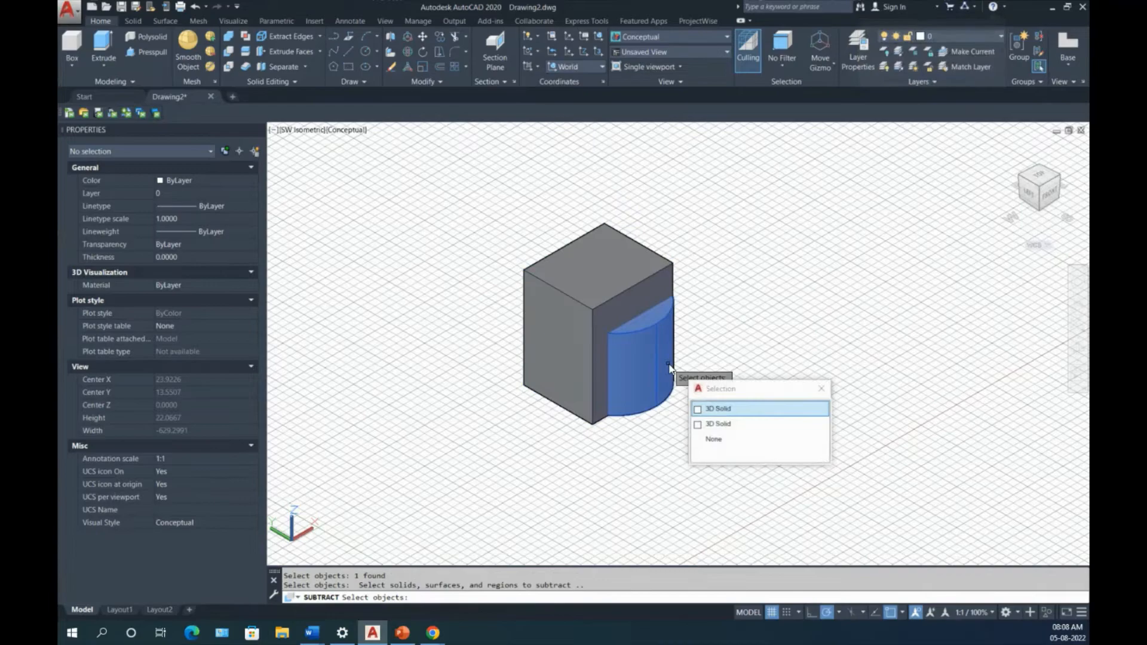
pyautogui.click(729, 410)
pyautogui.press('Return')
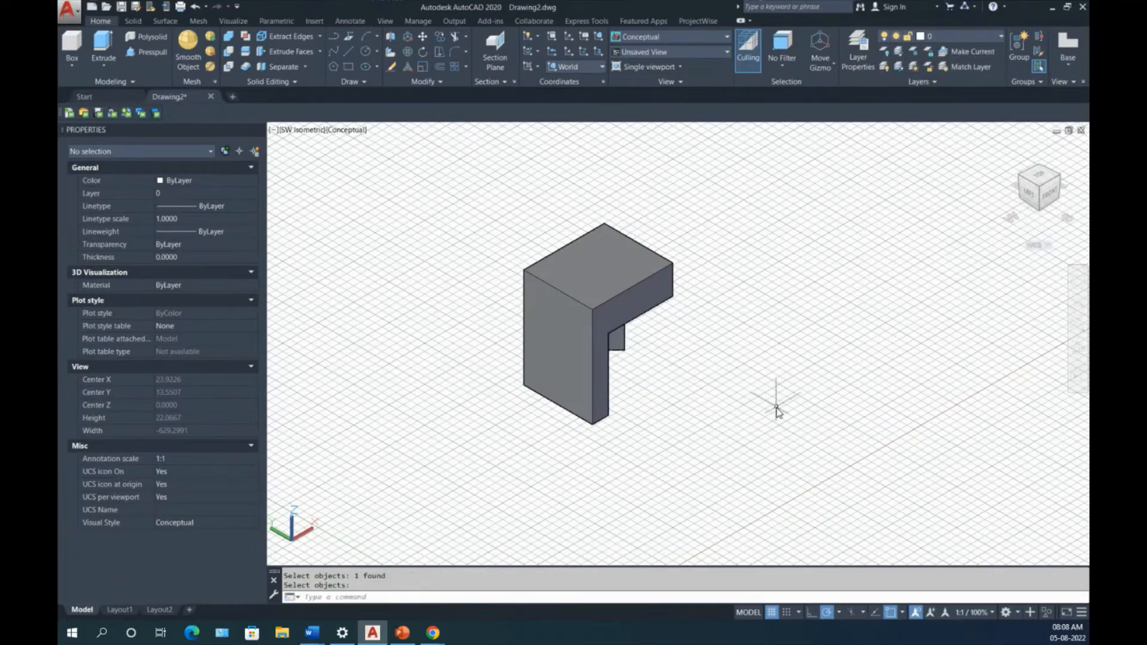
# - Hide the grid to inspect the curved cut in the box, and undo the subtraction of the cylinder
pyautogui.keyDown('shift'); pyautogui.moveTo(727, 404); pyautogui.dragTo(544, 392, button='middle'); pyautogui.keyUp('shift')
pyautogui.press('Return')
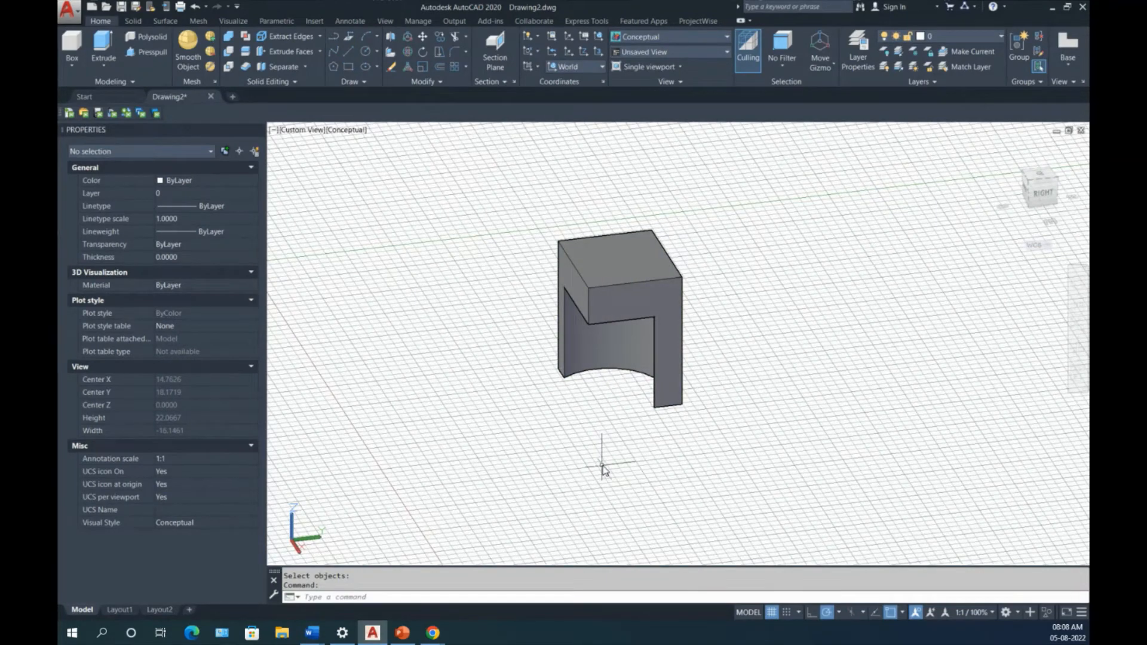
pyautogui.click(771, 613)
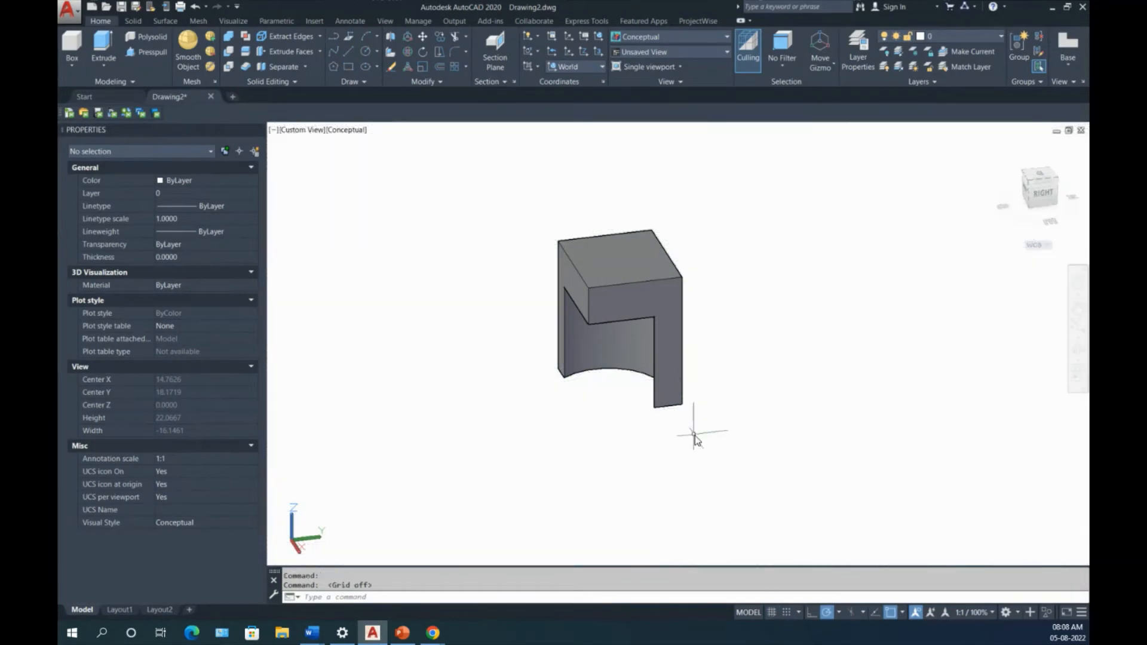
pyautogui.keyDown('shift'); pyautogui.moveTo(694, 435); pyautogui.dragTo(896, 397, button='middle'); pyautogui.keyUp('shift')
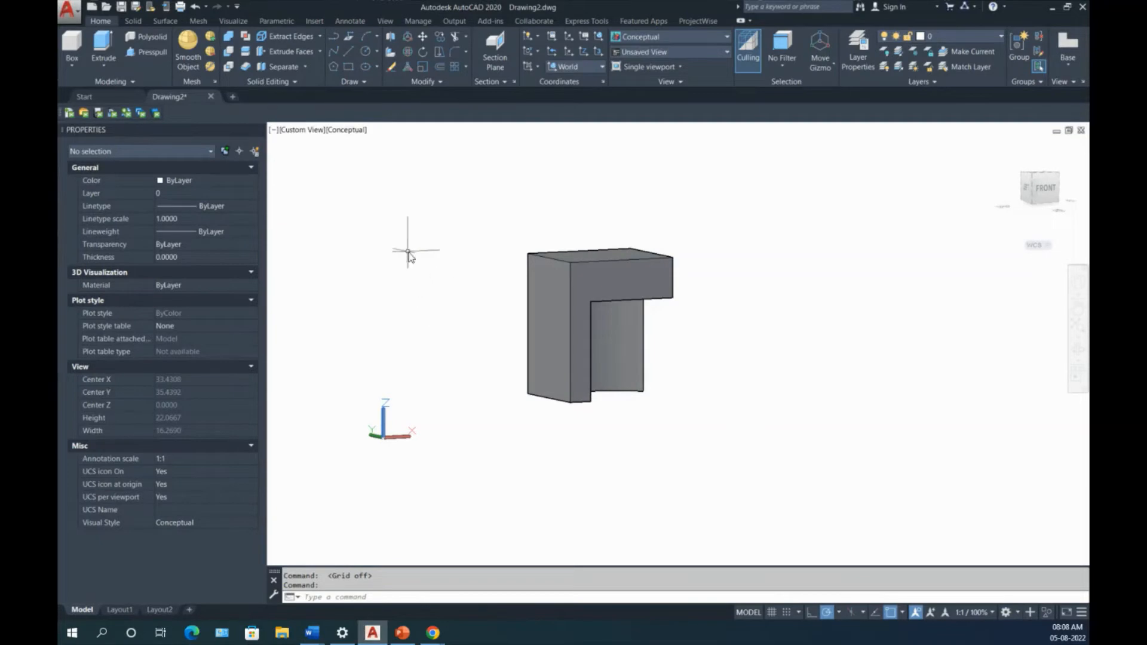
pyautogui.hotkey('ctrl', 'z')
pyautogui.hotkey('ctrl', 'z')
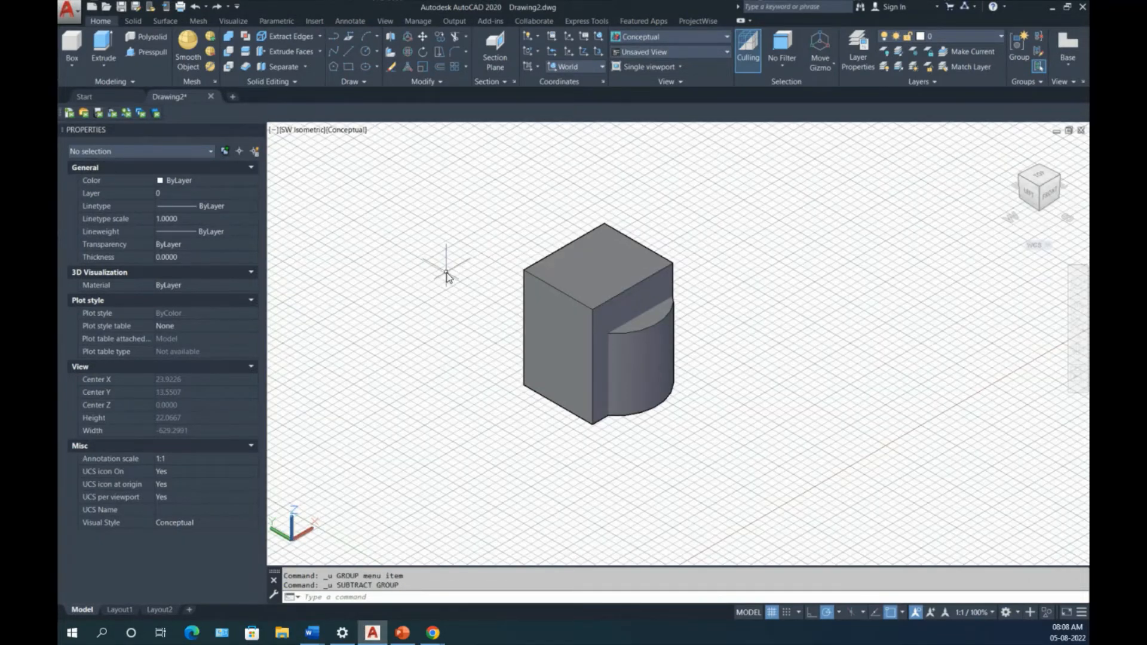
# - Intersect the box and the cylinder to keep only their shared volume
pyautogui.click(231, 67)
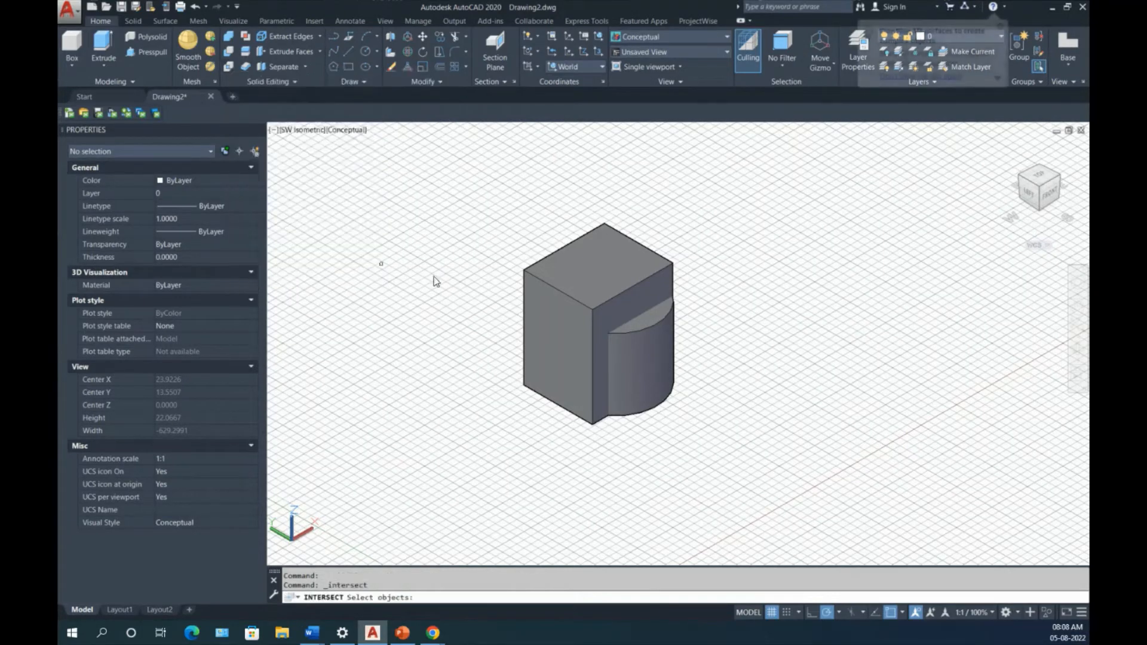
pyautogui.click(828, 203)
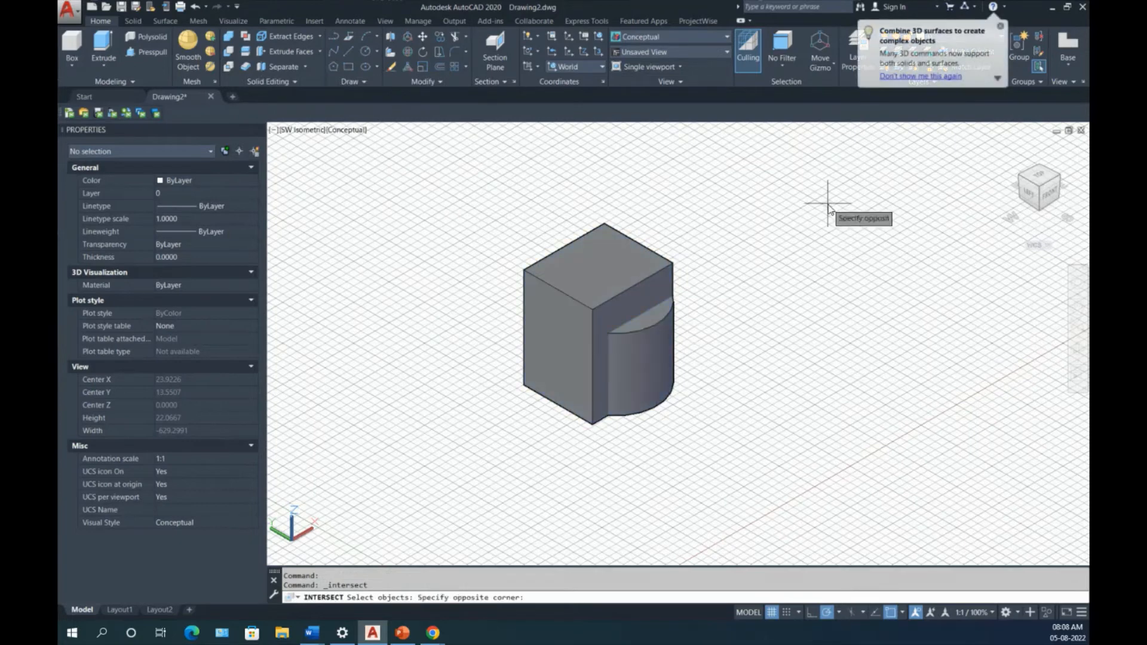
pyautogui.click(458, 484)
pyautogui.press('Return')
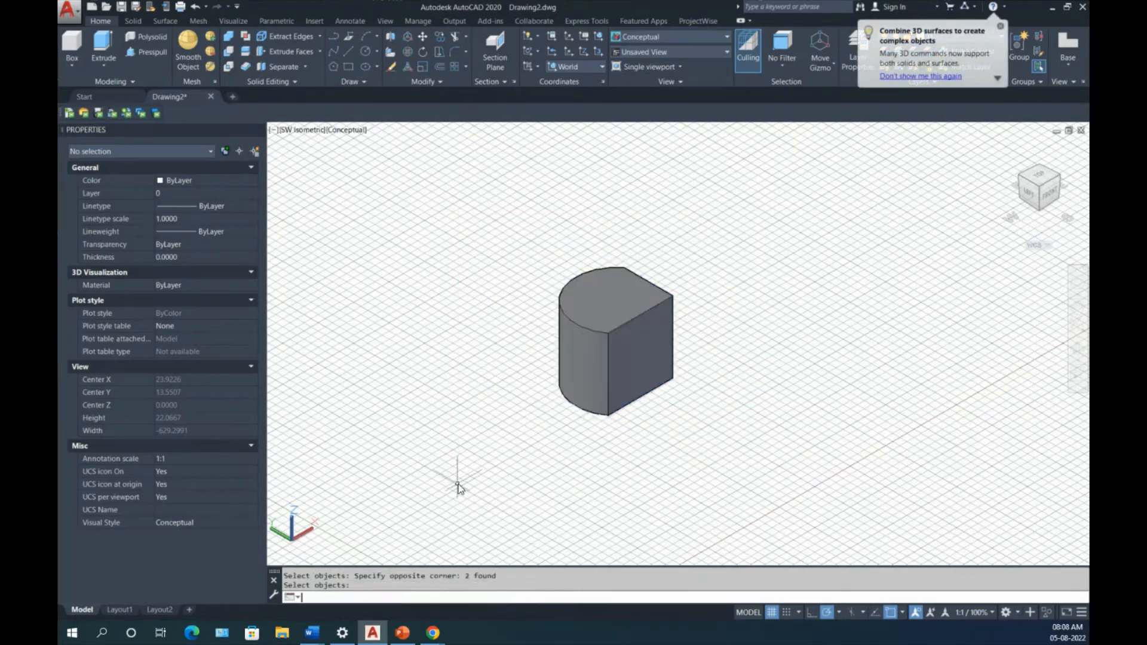
pyautogui.scroll(3, 519, 356)
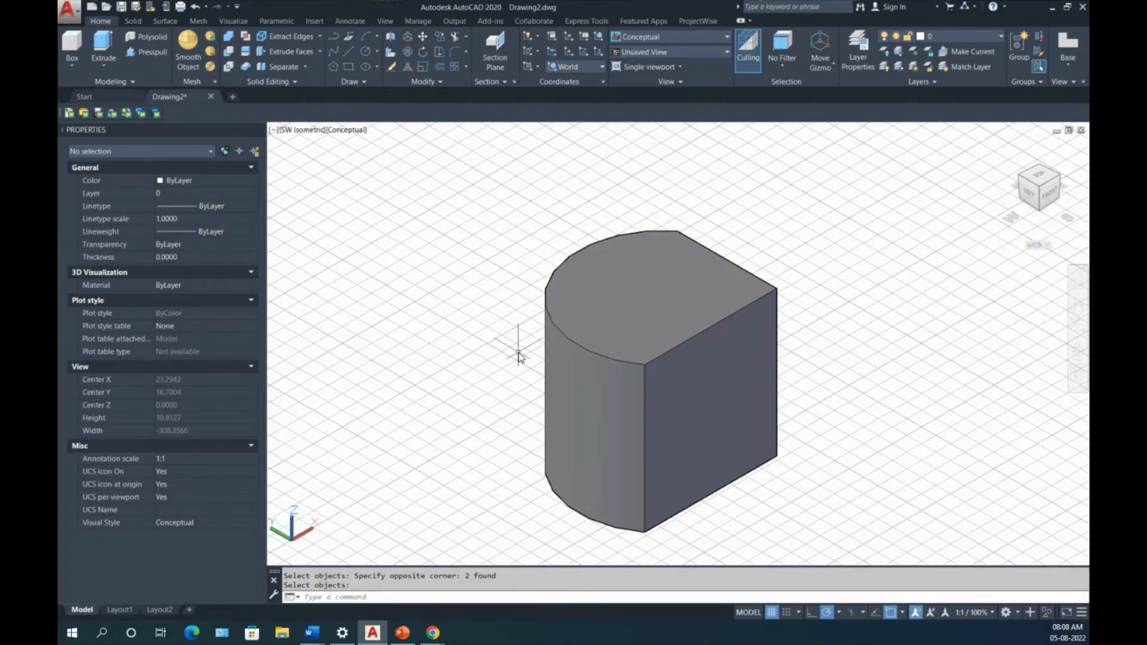
pyautogui.scroll(-3, 519, 357)
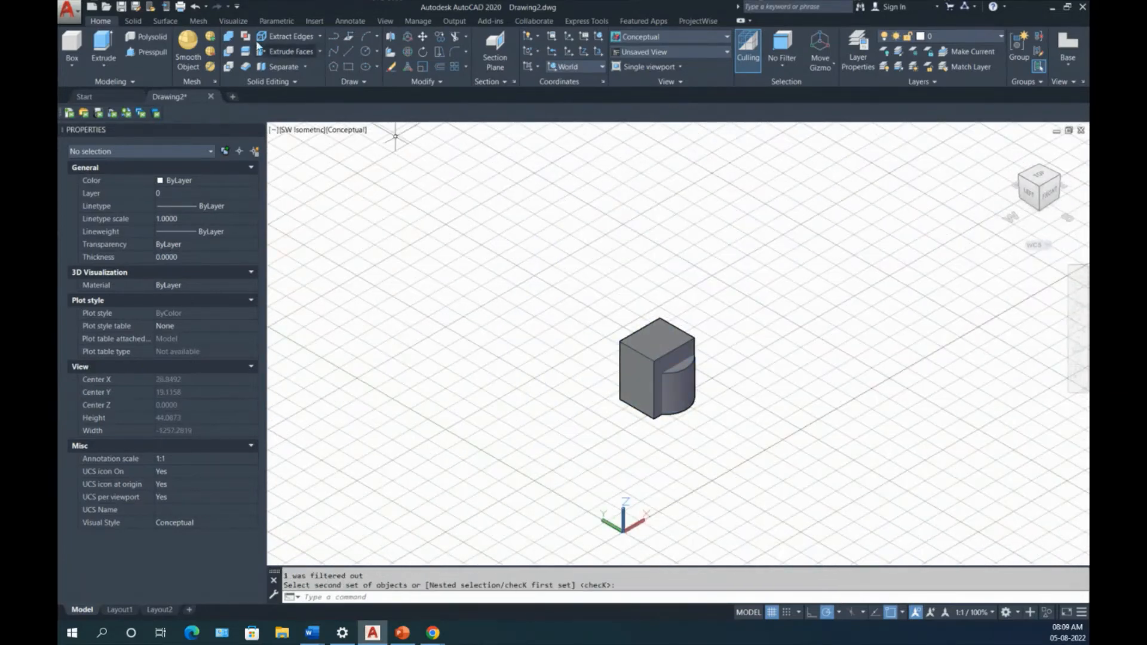
# - Check interference with the box as the first set and the cylinder as the second set, and close the results
pyautogui.click(245, 36)
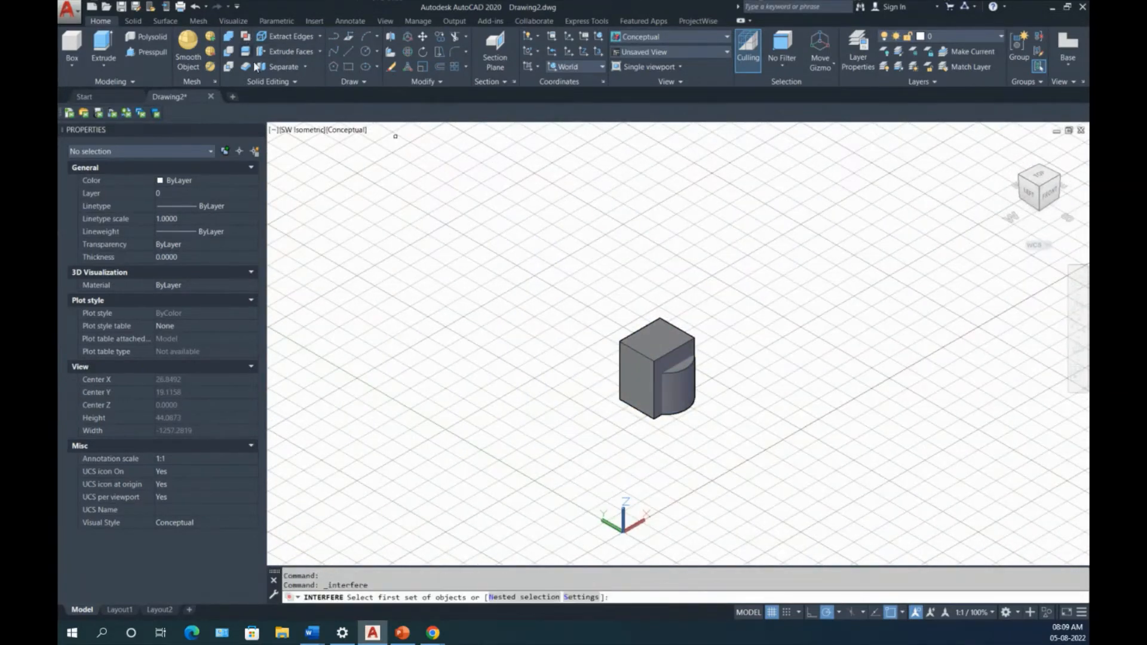
pyautogui.click(692, 351)
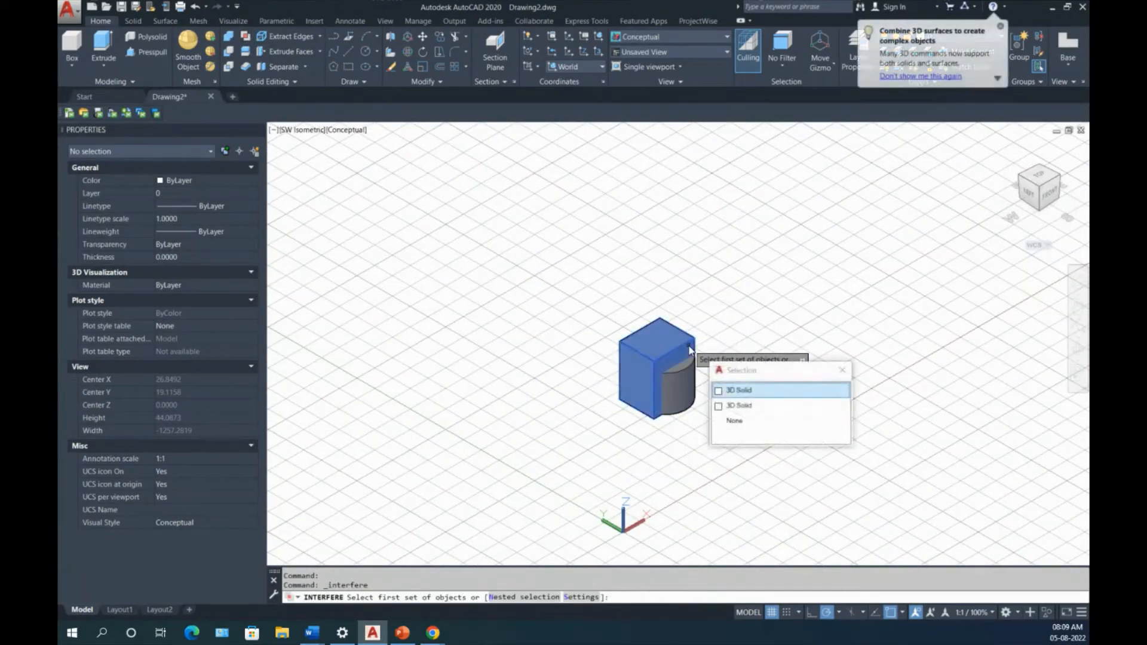
pyautogui.click(735, 391)
pyautogui.press('Return')
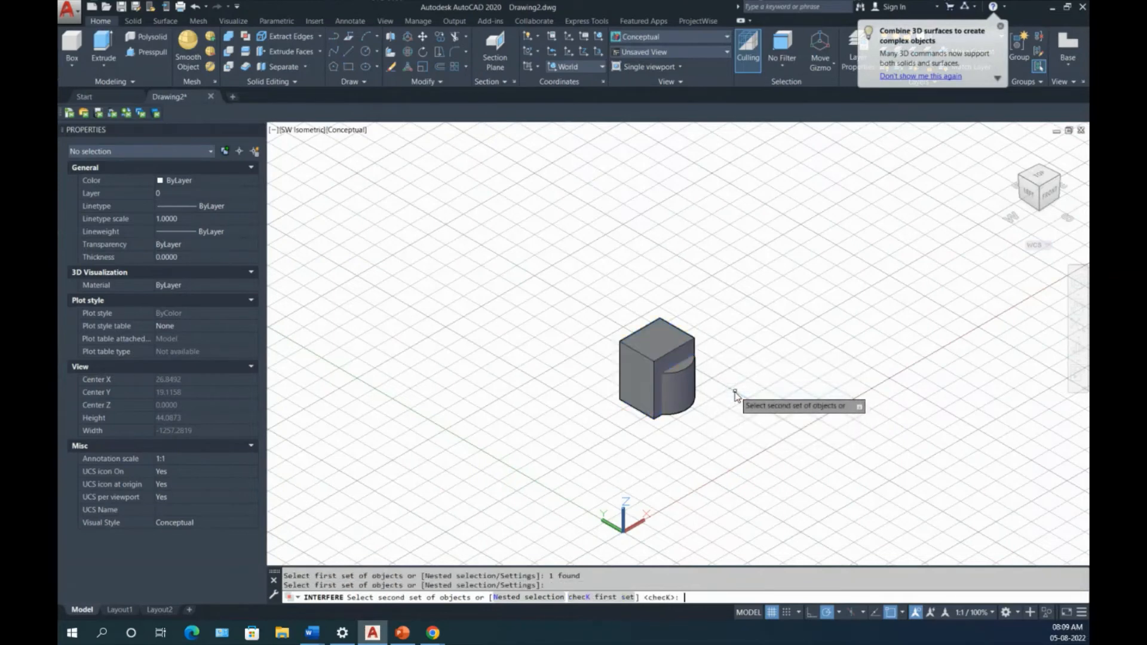
pyautogui.click(693, 389)
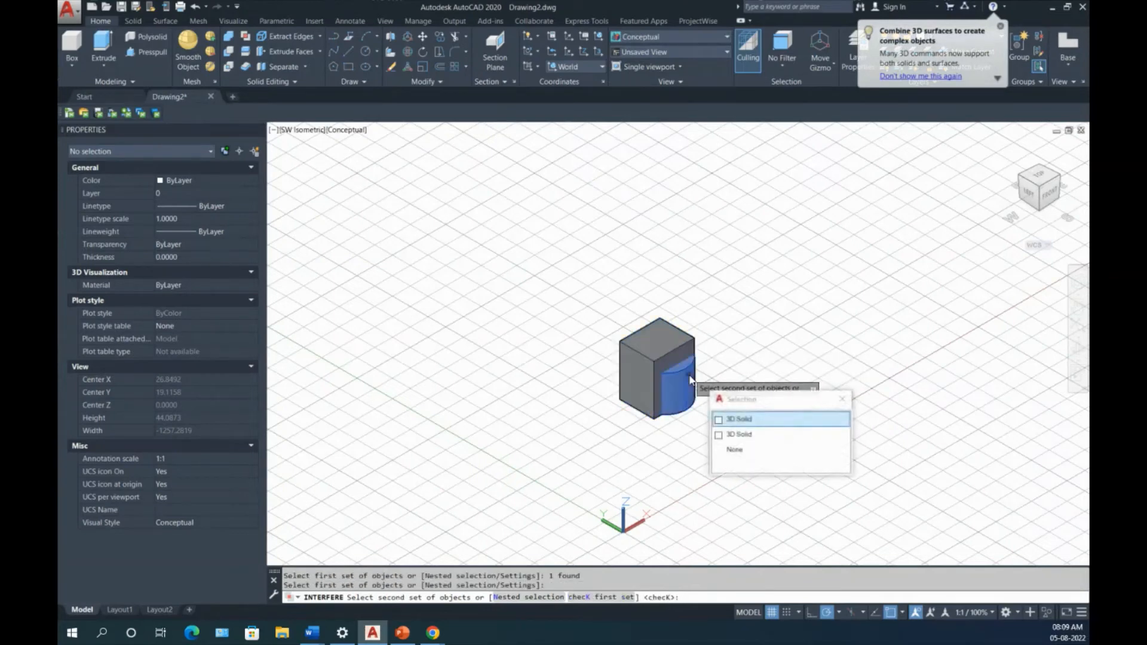
pyautogui.click(734, 420)
pyautogui.press('Return')
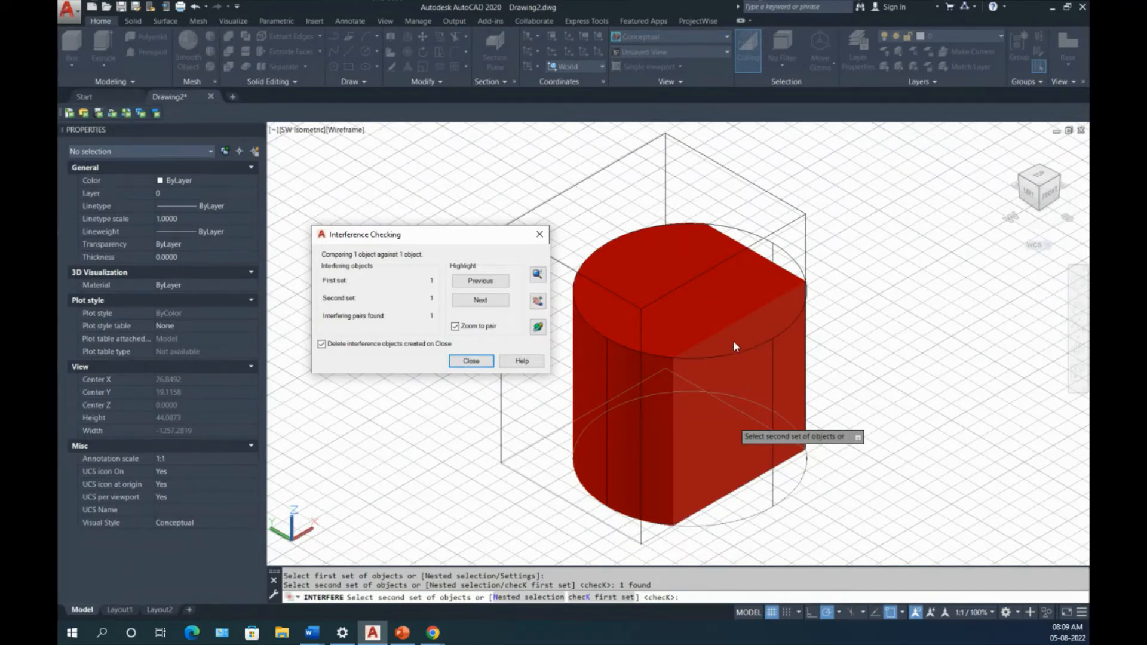
pyautogui.click(540, 234)
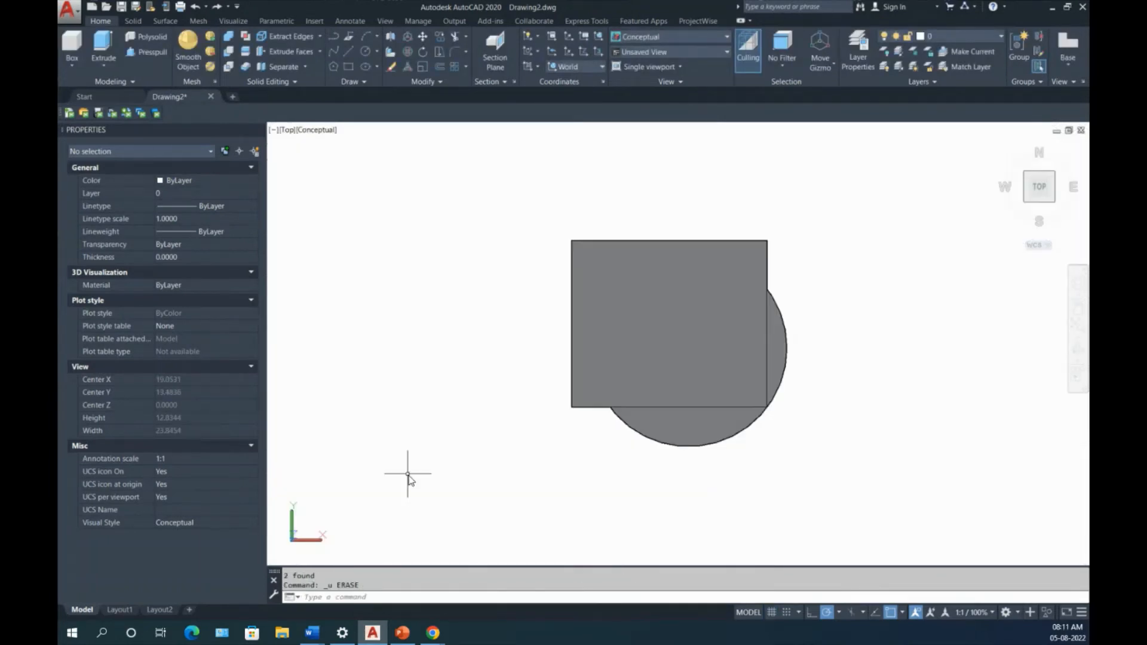
# - Slice the box and the cylinder with a slanted plane across both in the top view, keeping both sides, and select all resulting pieces
pyautogui.click(245, 51)
pyautogui.click(848, 382)
pyautogui.click(579, 321)
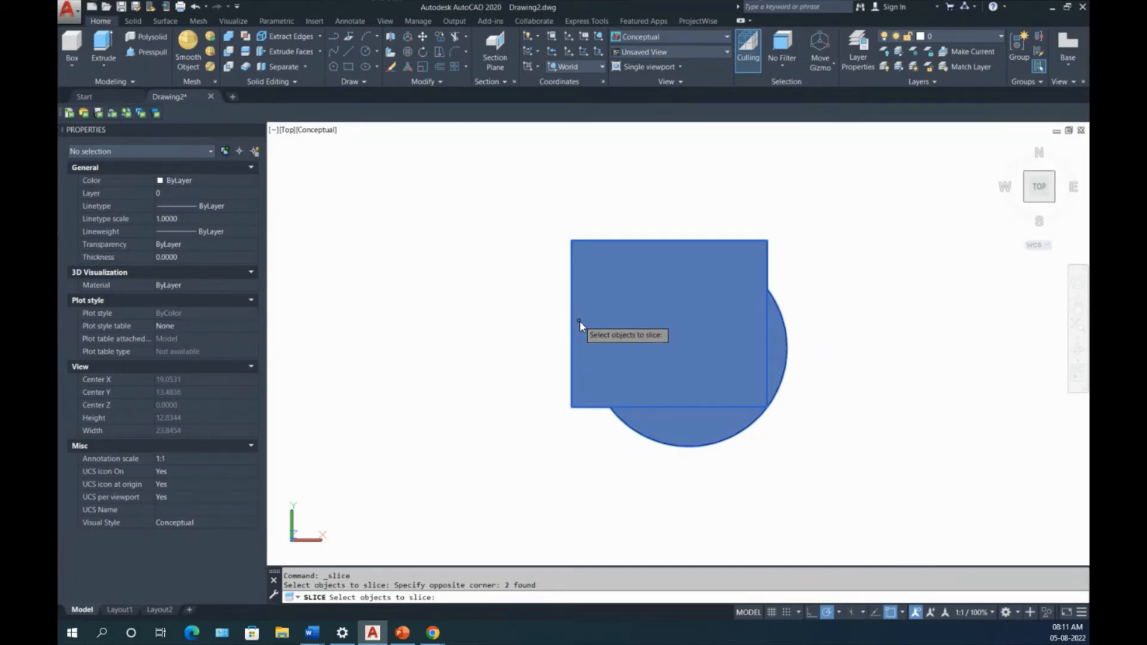
pyautogui.press('Return')
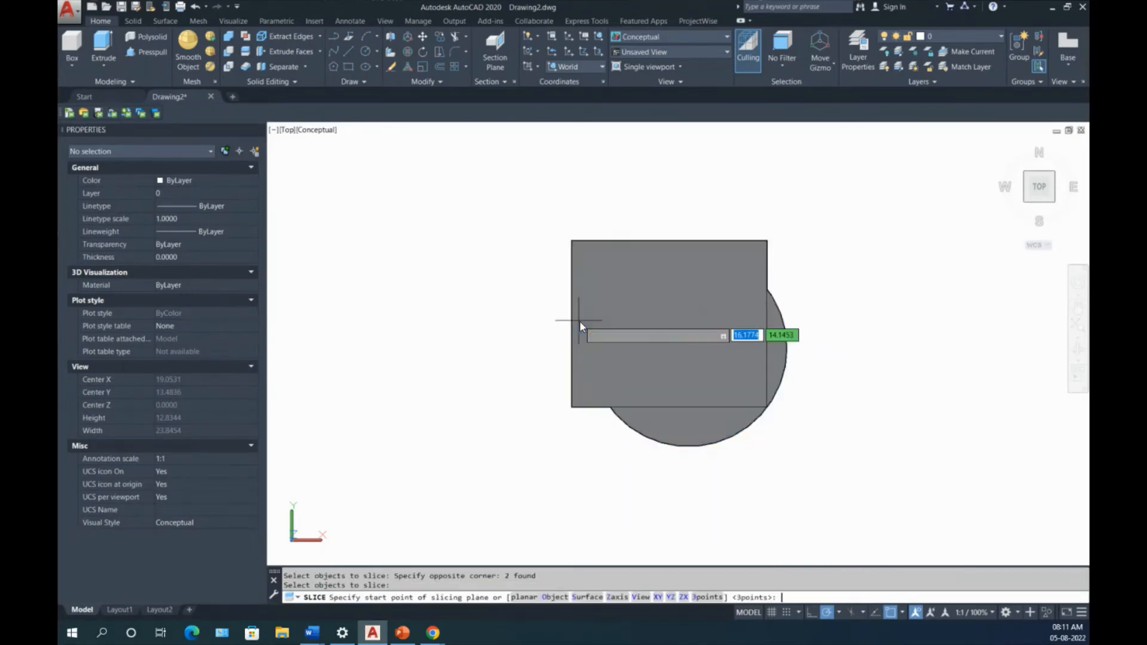
pyautogui.click(848, 375)
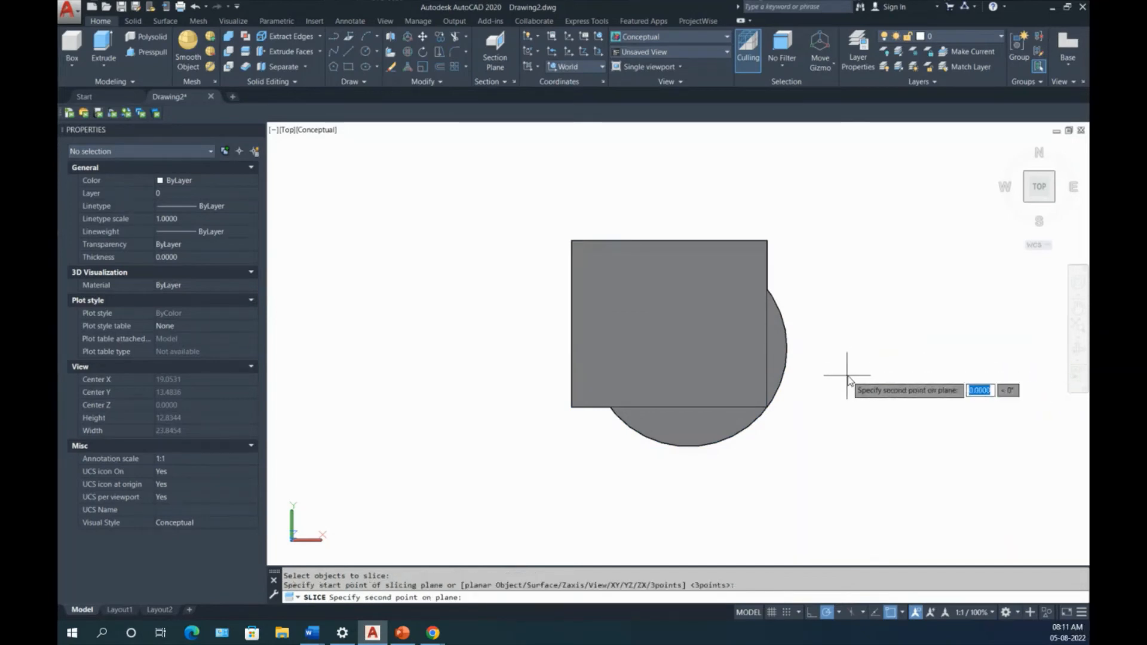
pyautogui.click(493, 307)
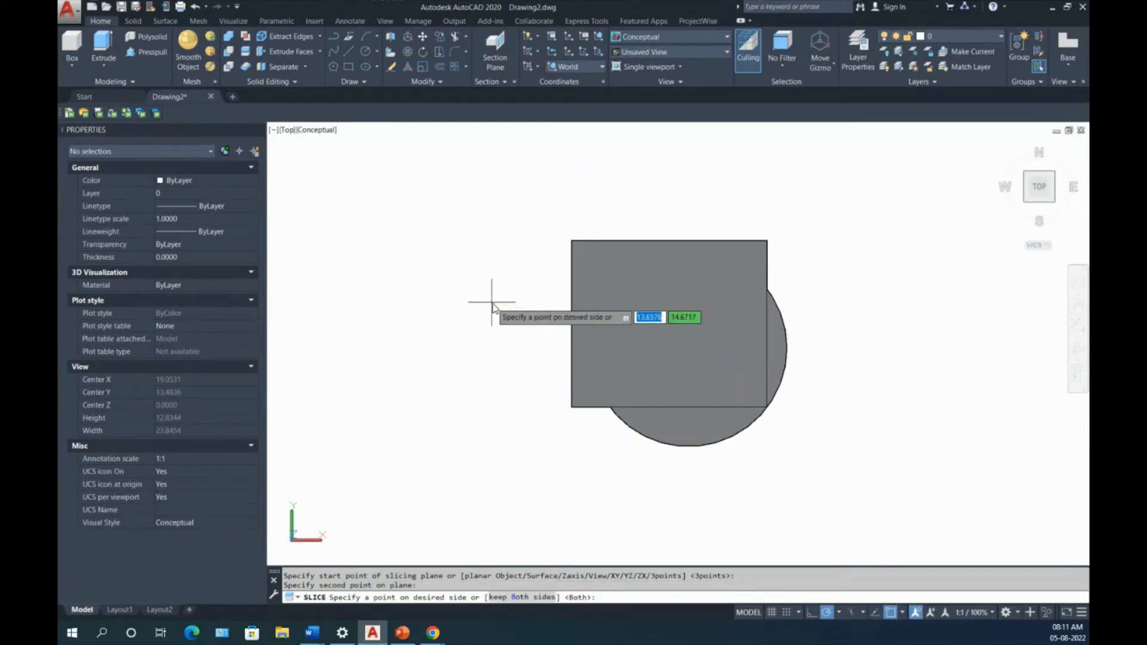
pyautogui.press('Return')
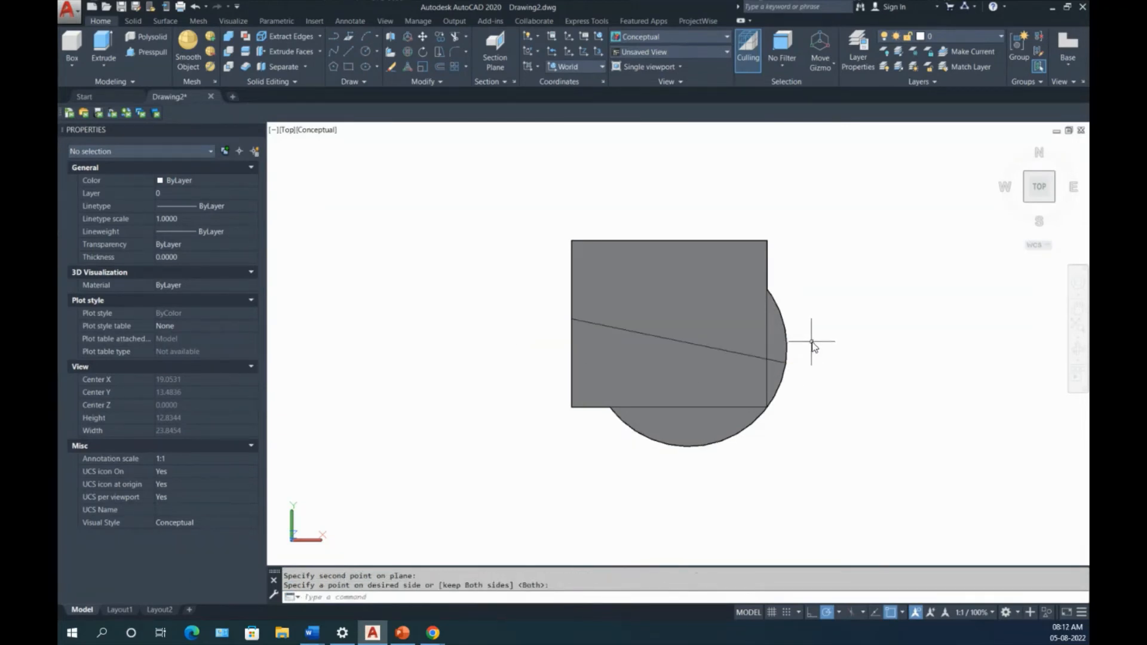
pyautogui.click(845, 435)
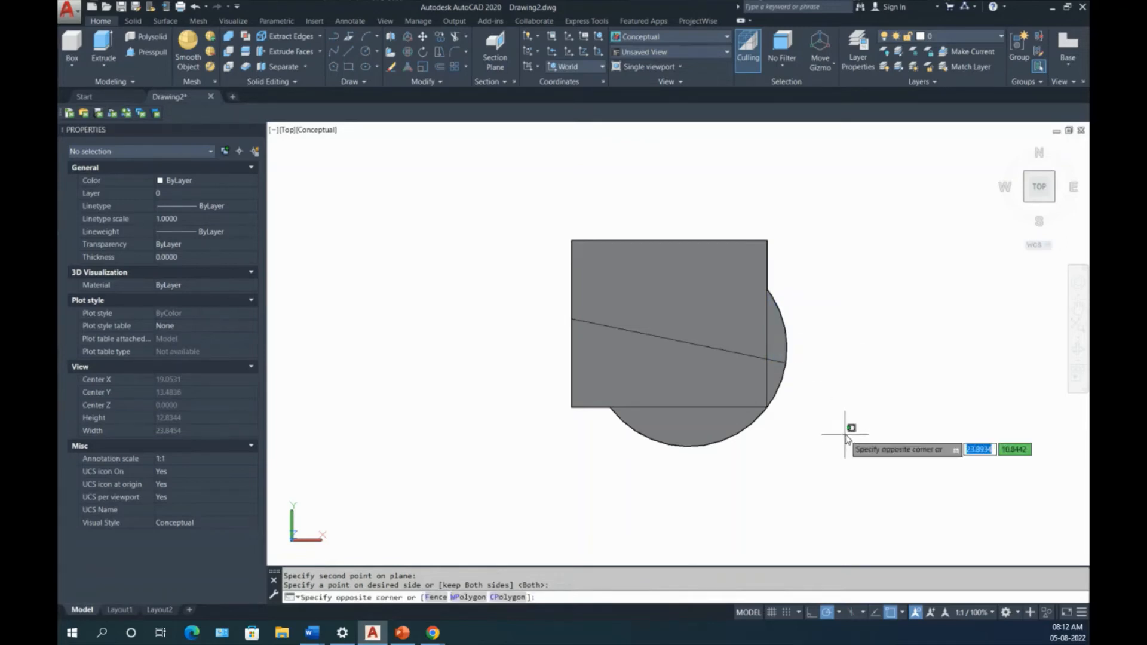
pyautogui.click(527, 229)
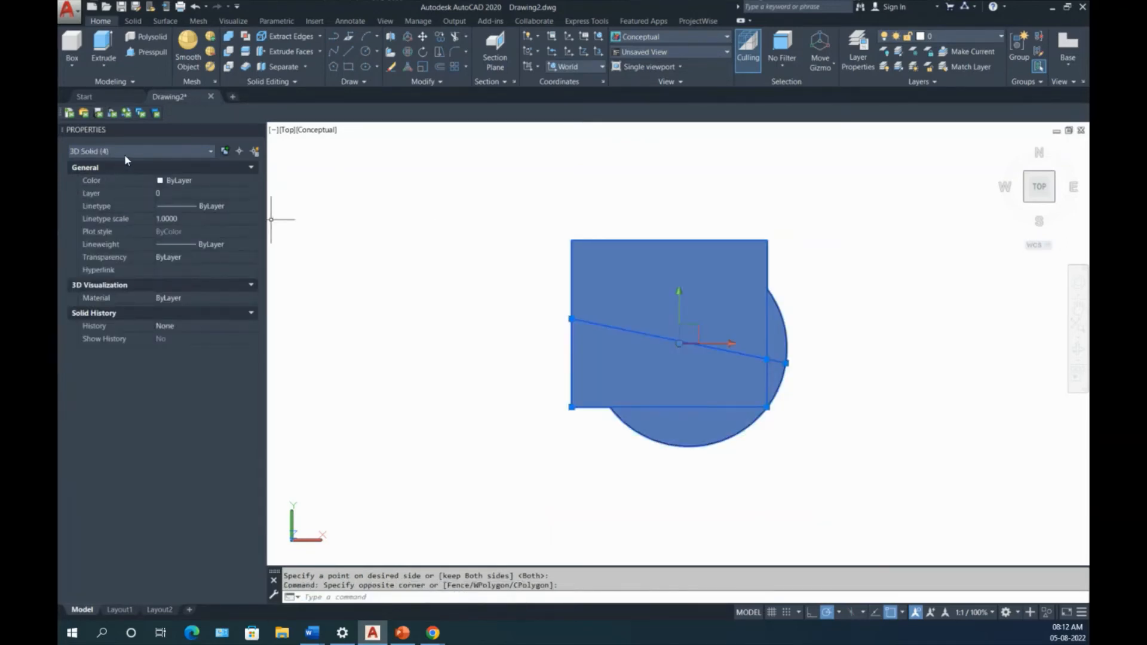
# - Clear the selection, check the front pieces of the sliced box and cylinder, and undo the slice
pyautogui.press('Escape')
pyautogui.click(727, 435)
pyautogui.press('Escape')
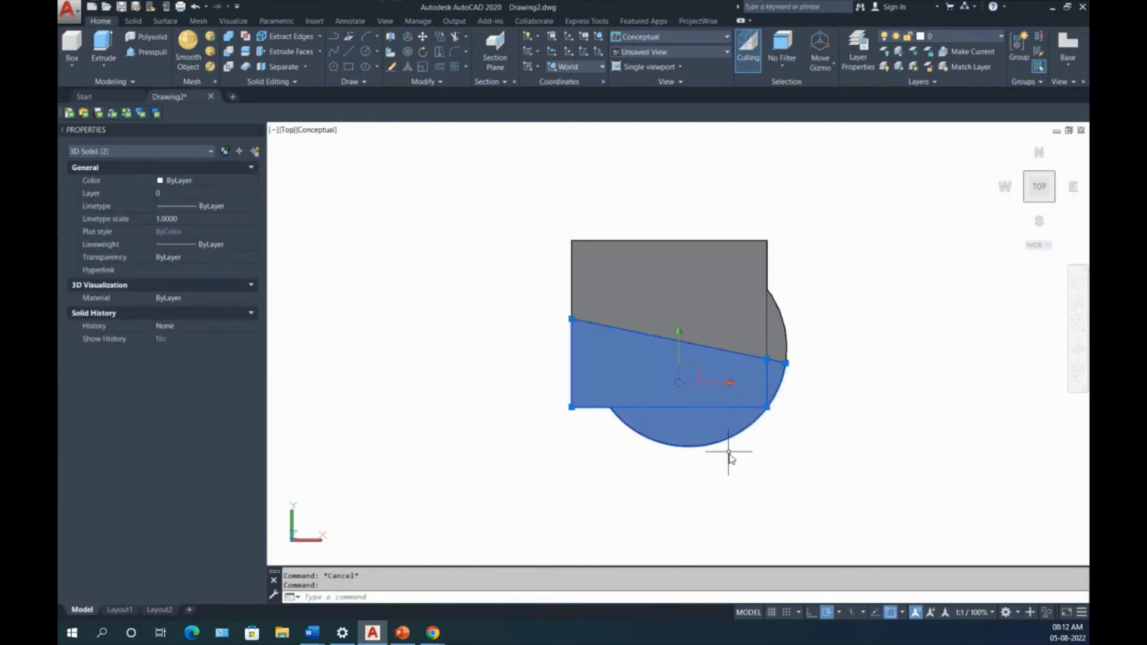
pyautogui.hotkey('ctrl', 'z')
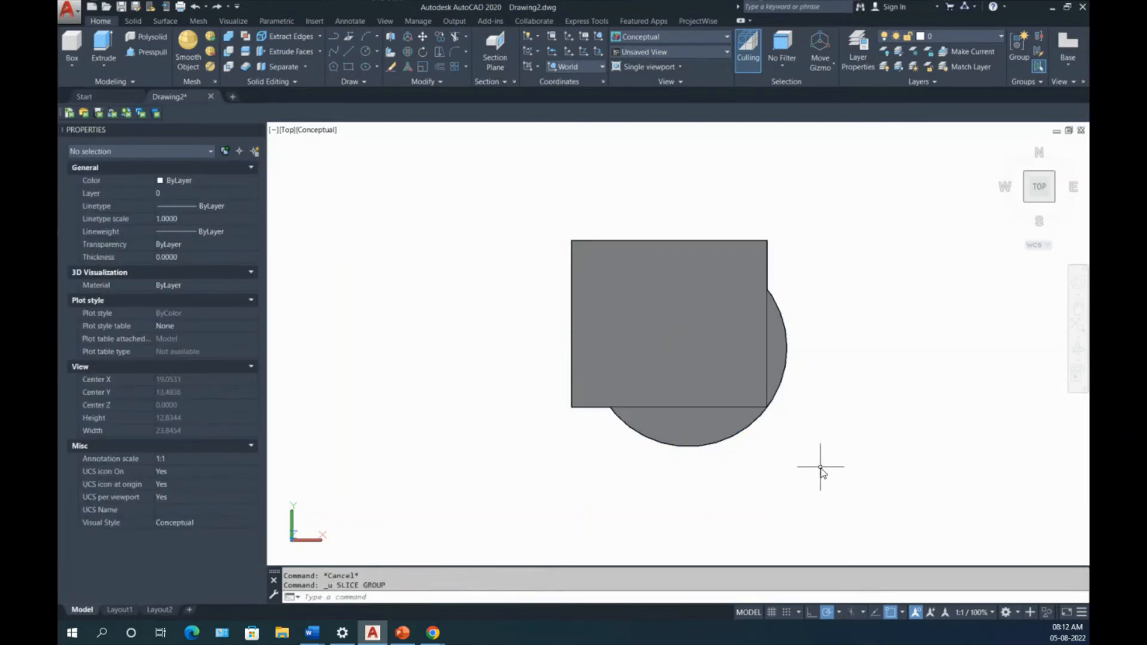
# - Convert the box to a surface, leaving the cylinder as a solid, and check the object type of both
pyautogui.keyDown('shift'); pyautogui.moveTo(824, 465); pyautogui.dragTo(812, 423, button='middle'); pyautogui.keyUp('shift')
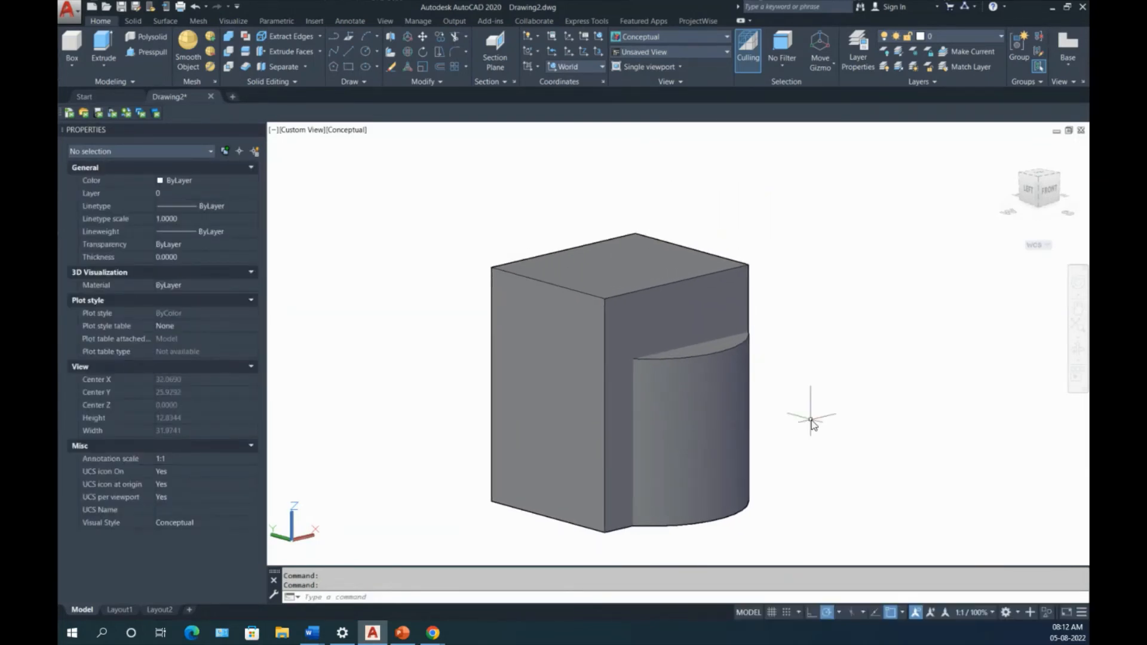
pyautogui.click(295, 82)
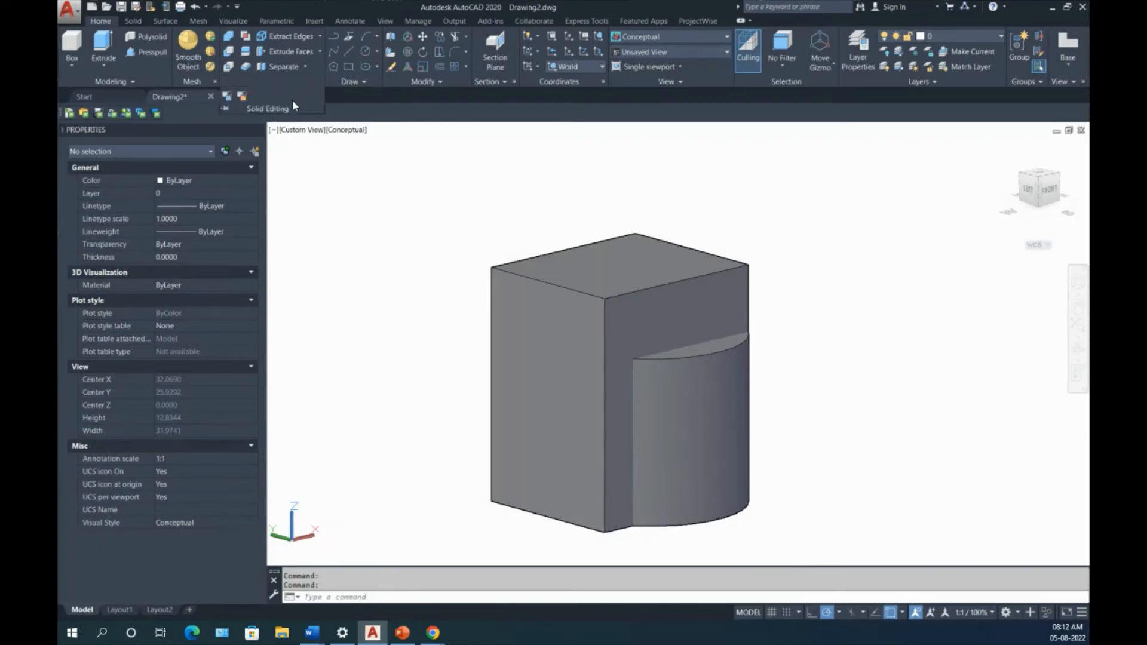
pyautogui.click(243, 97)
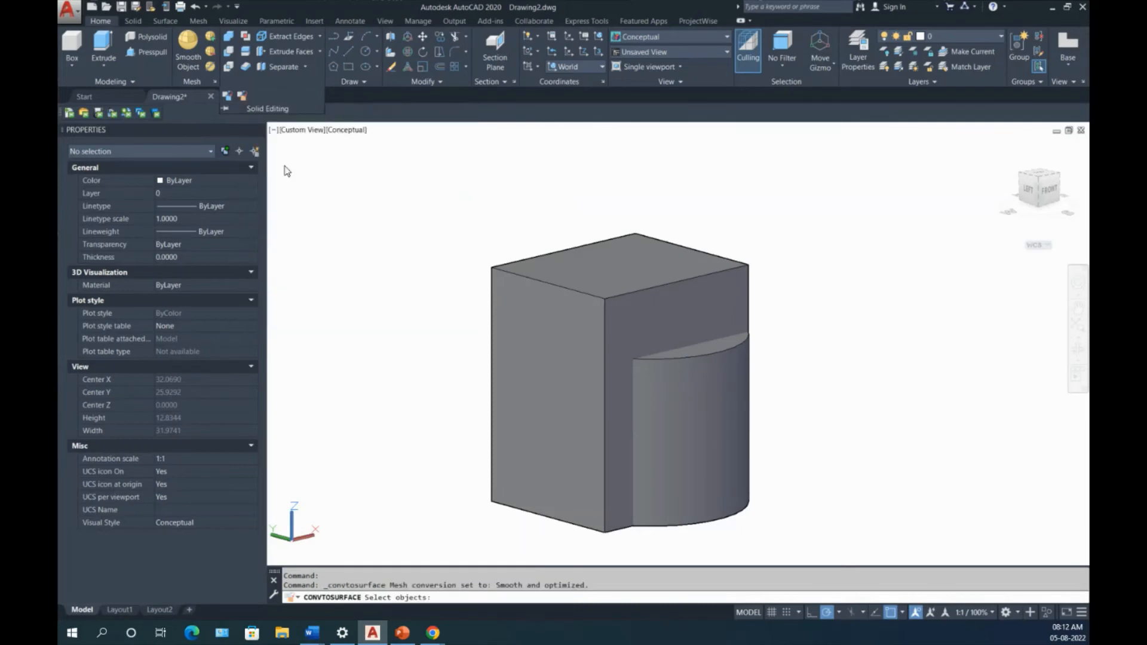
pyautogui.click(610, 344)
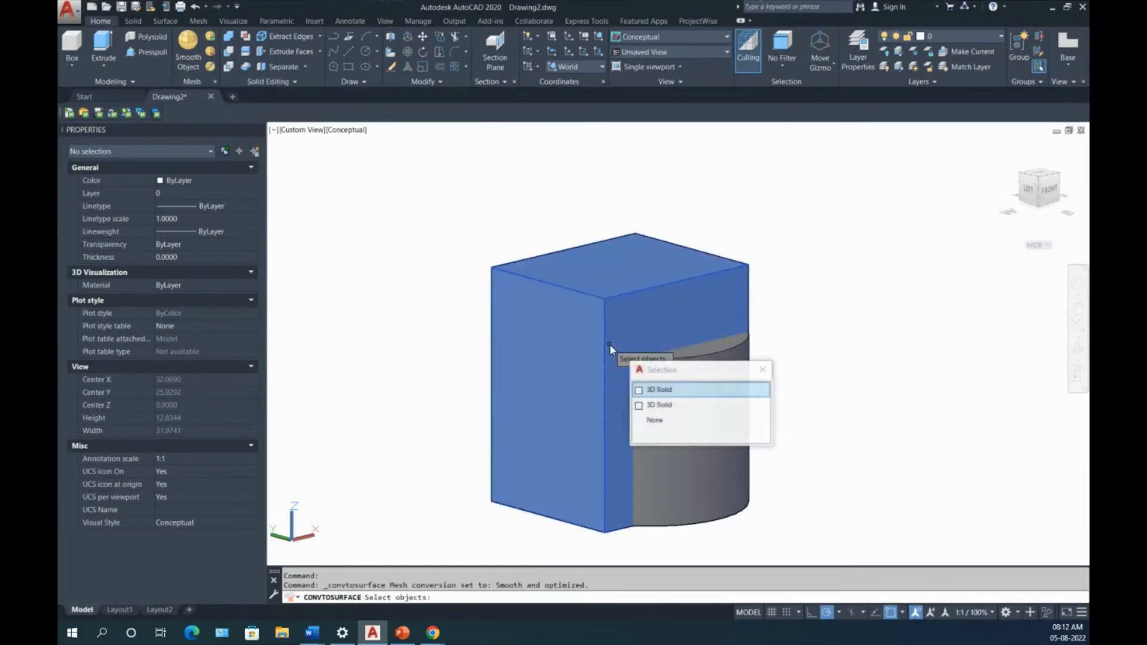
pyautogui.click(650, 391)
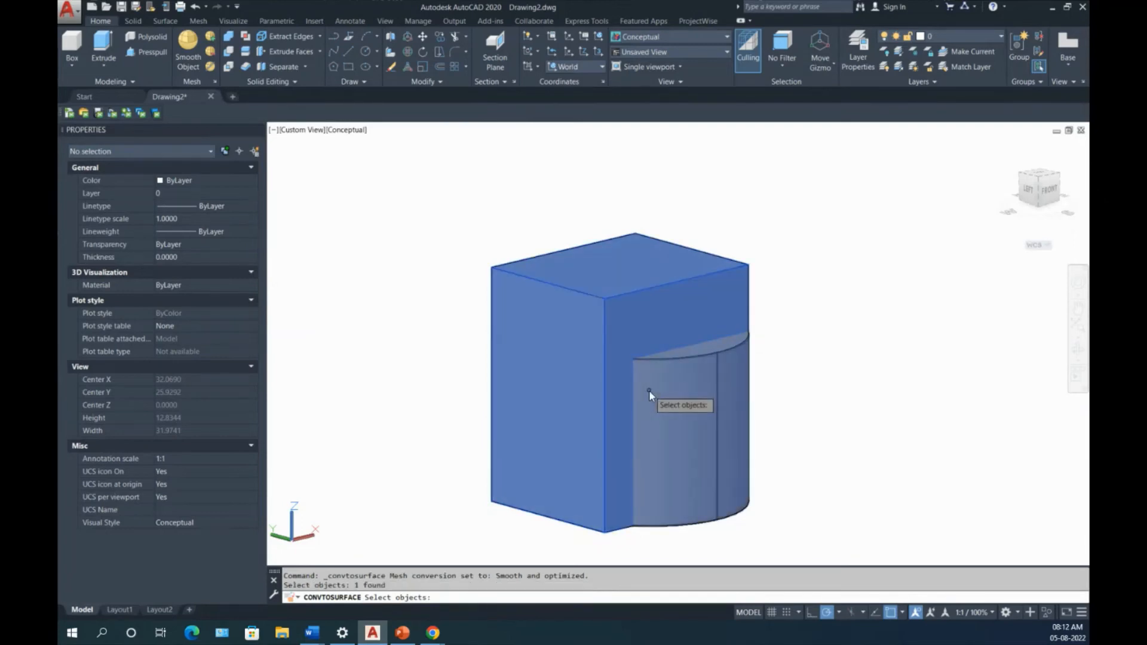
pyautogui.press('Return')
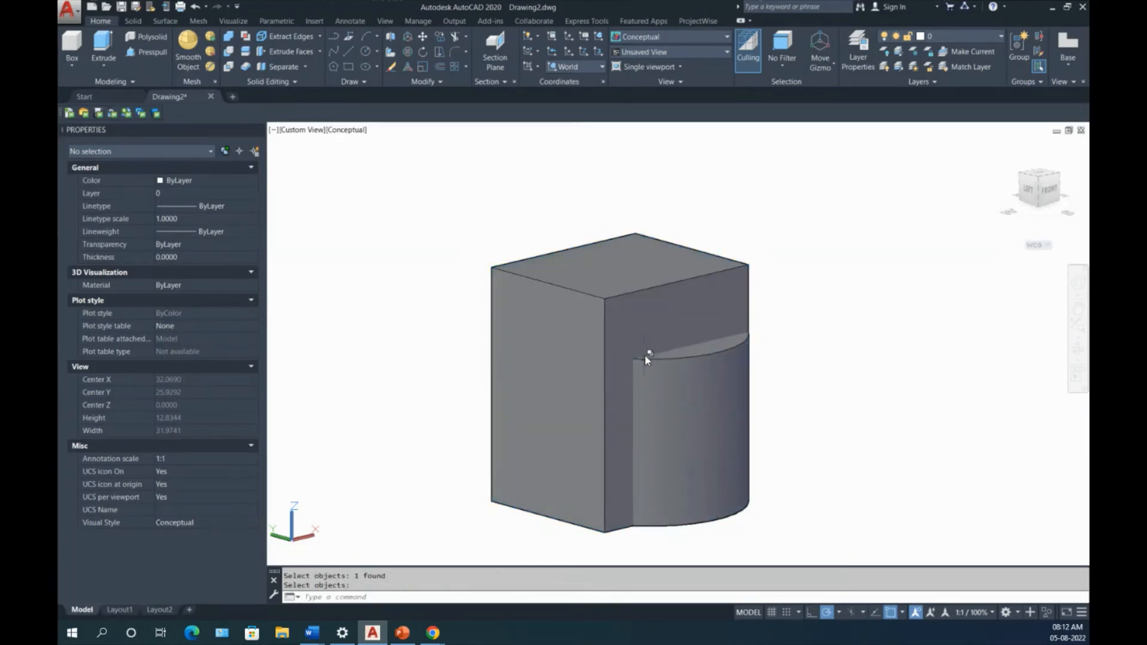
pyautogui.click(626, 317)
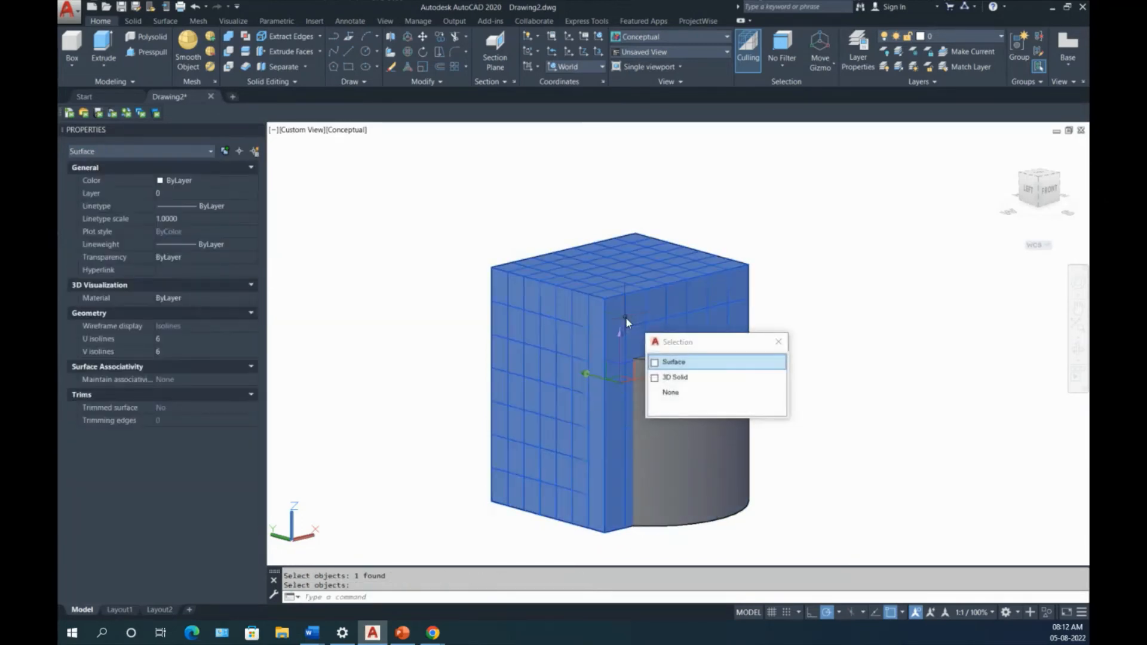
pyautogui.click(778, 341)
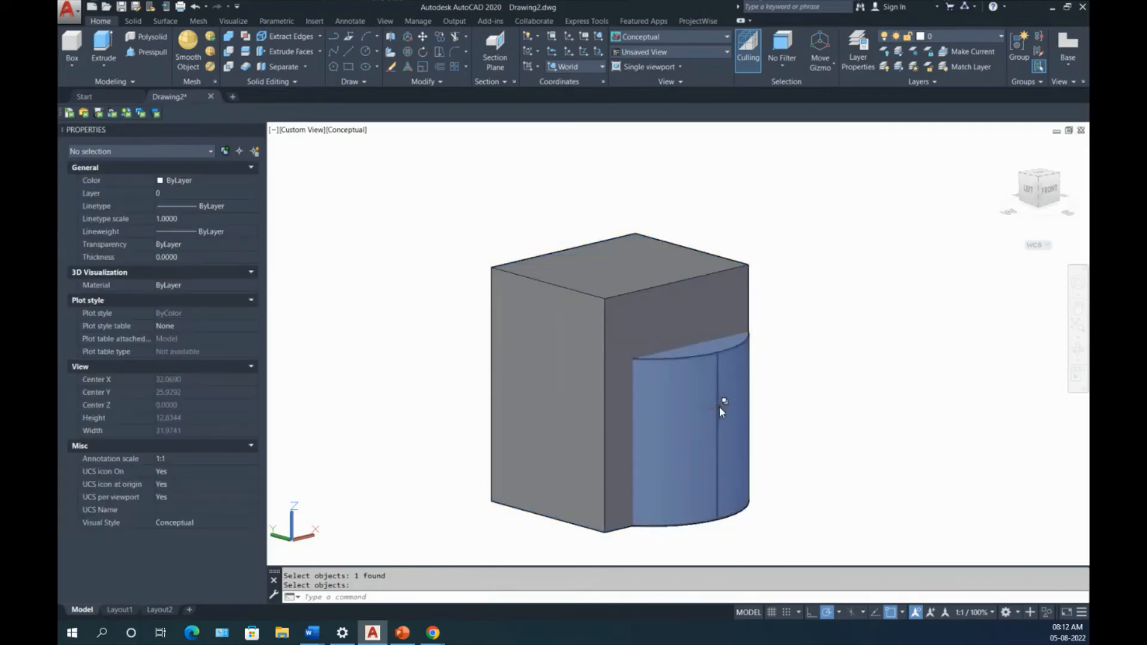
pyautogui.click(721, 405)
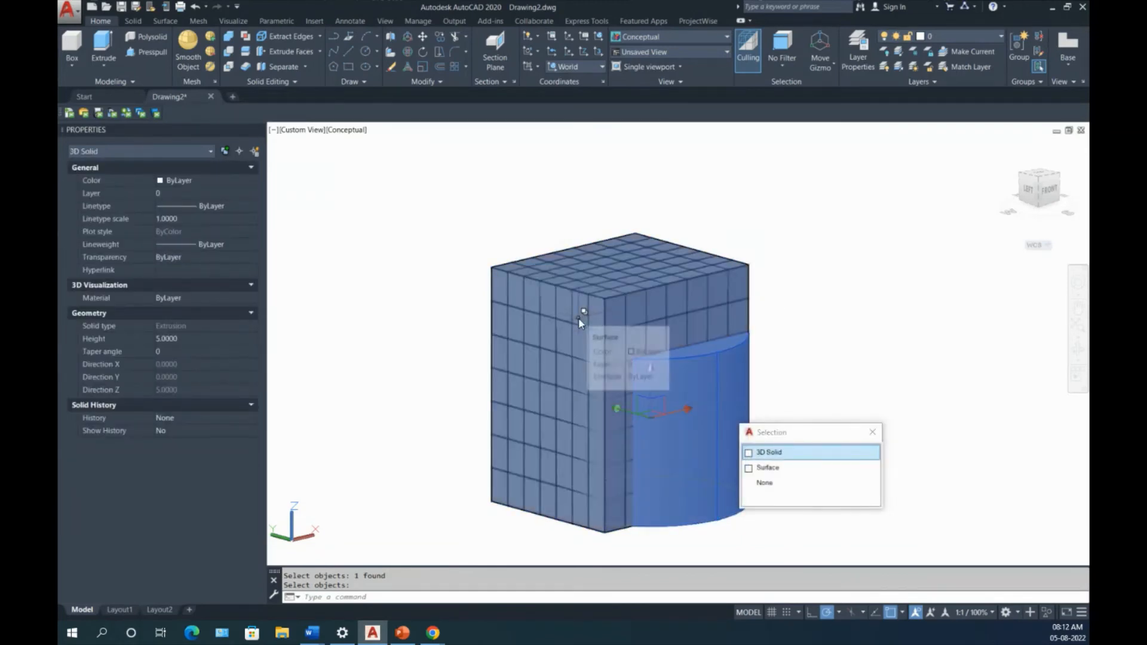
pyautogui.press('Escape')
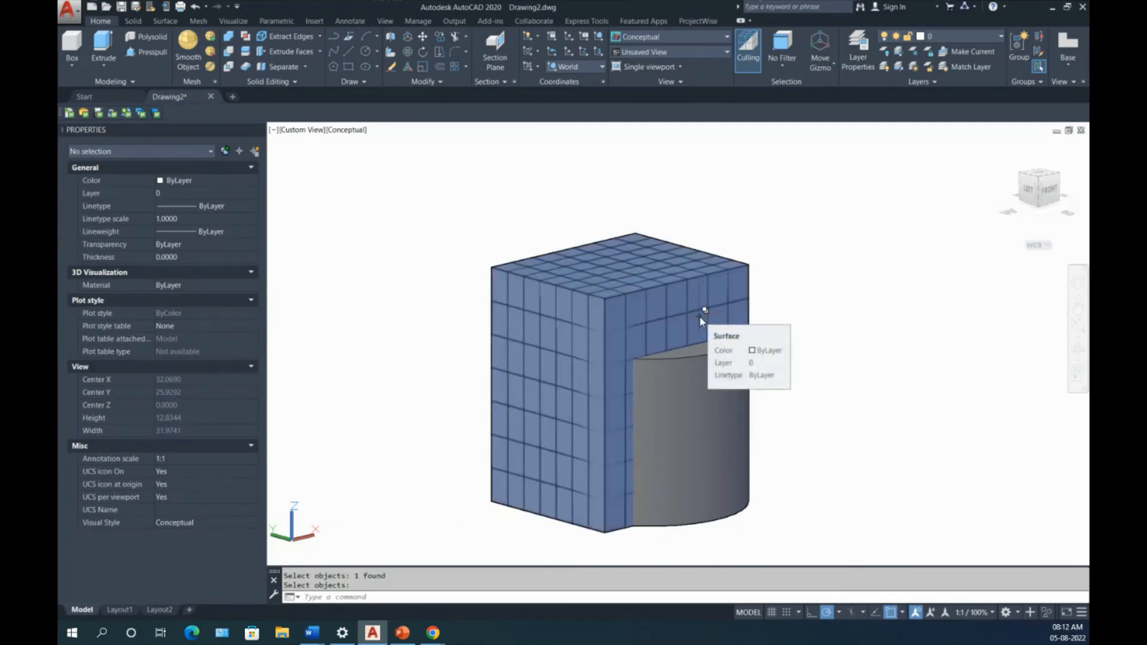
# - Thicken the box surface into a solid with a thickness of 1
pyautogui.click(246, 67)
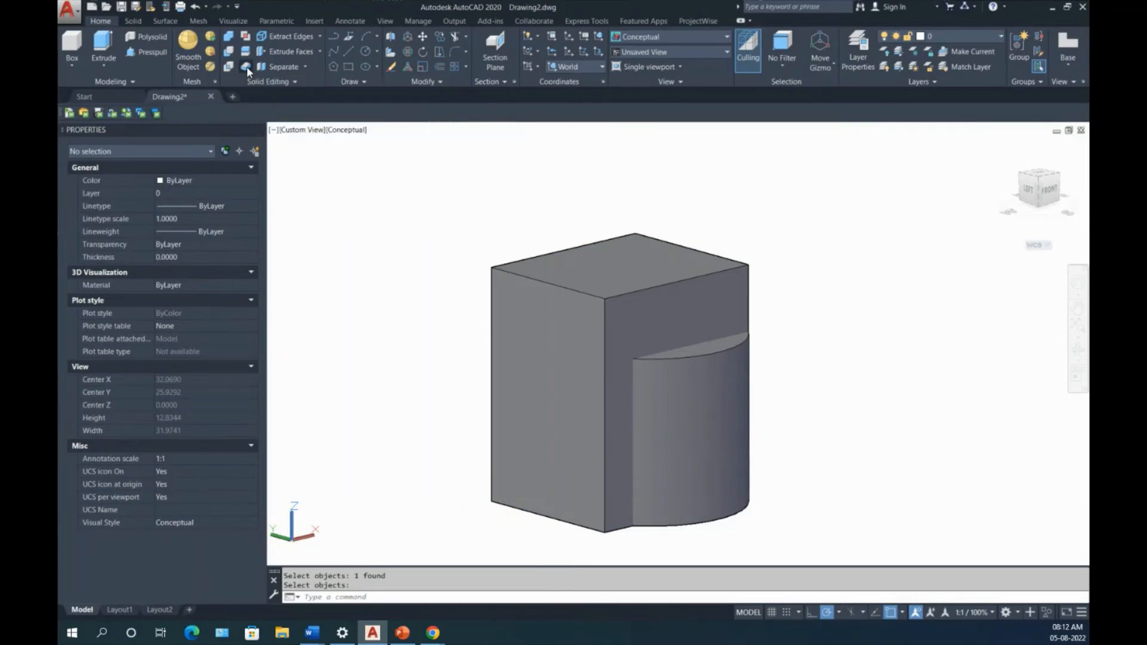
pyautogui.click(686, 280)
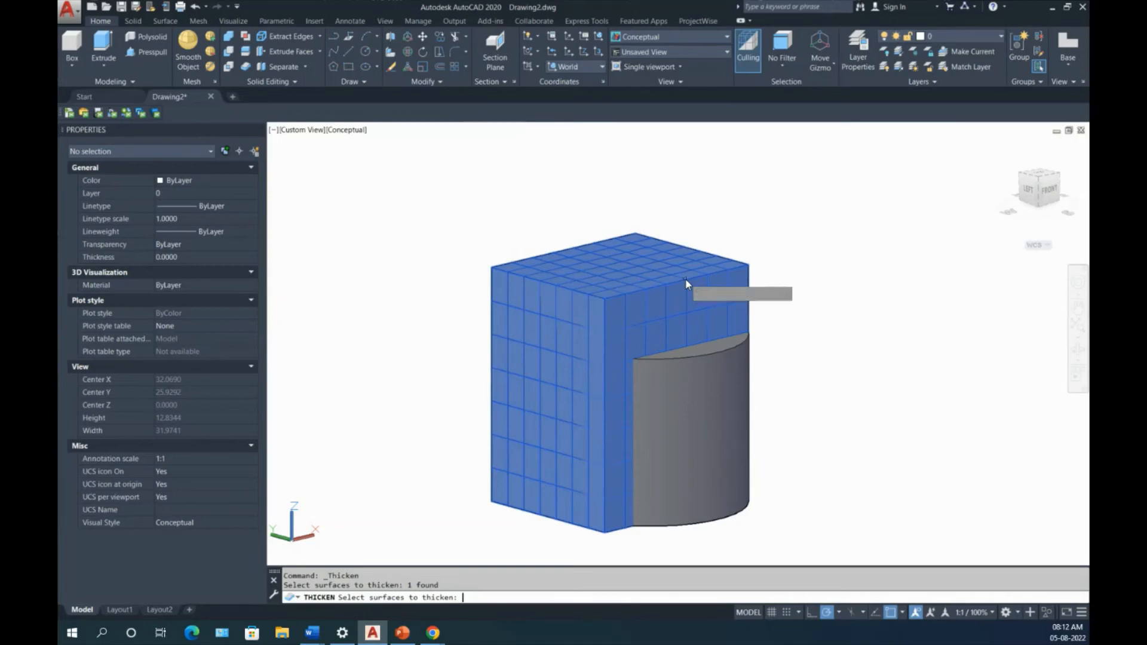
pyautogui.press('Return')
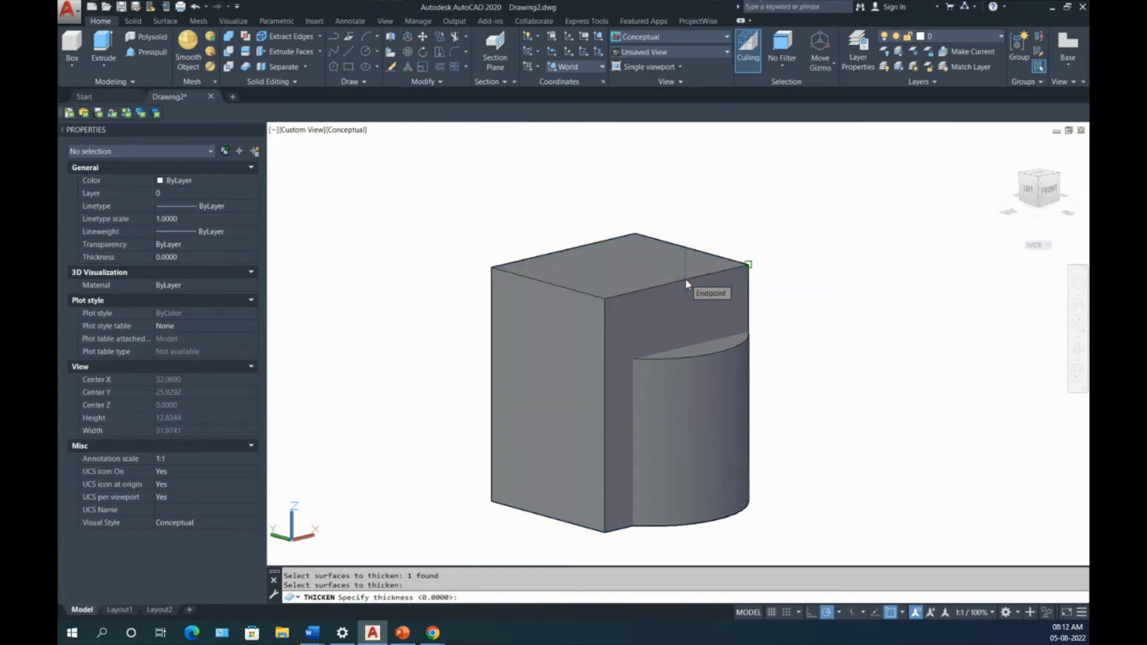
pyautogui.write('1')
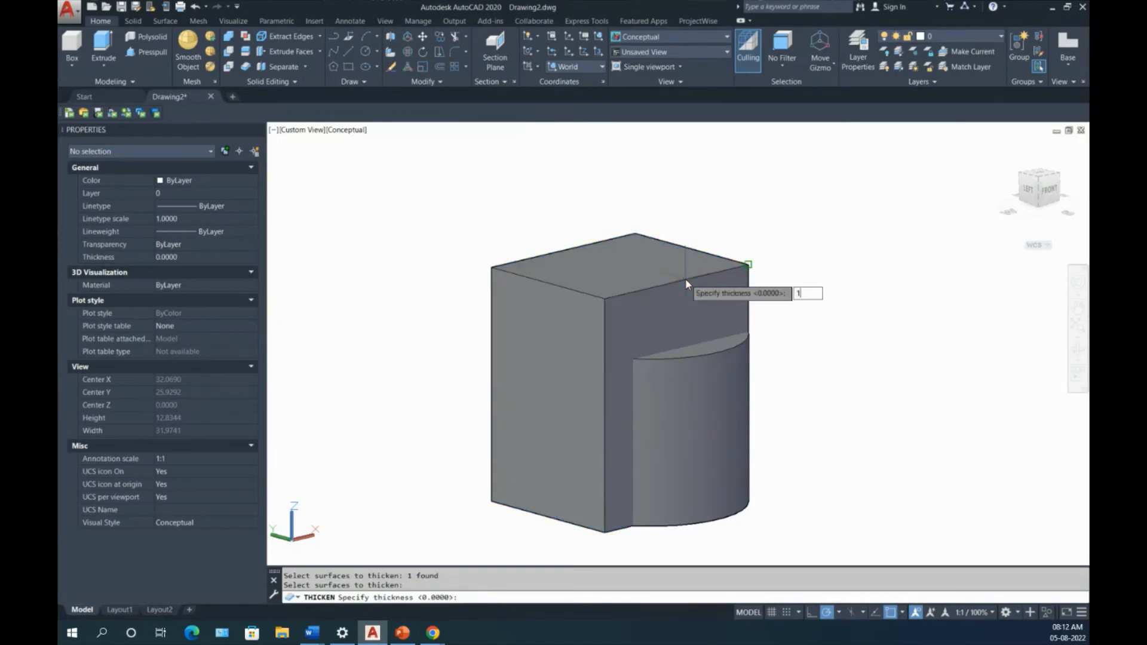
pyautogui.press('Return')
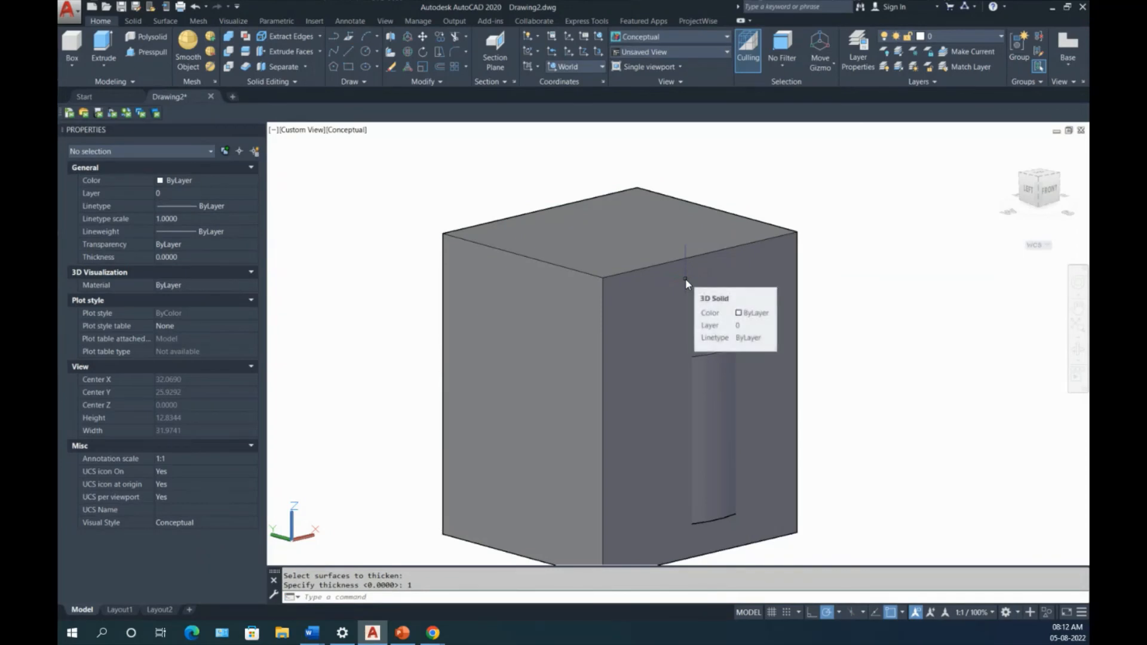